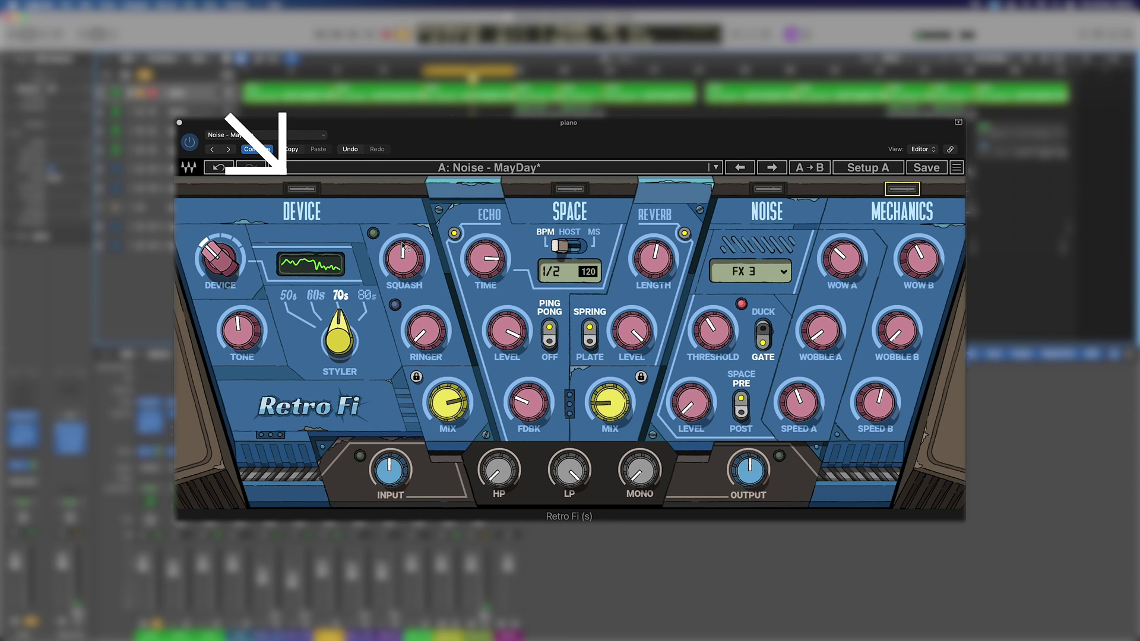
# Turn on the Device section and try several models with the Device selector
pyautogui.click(300, 190)
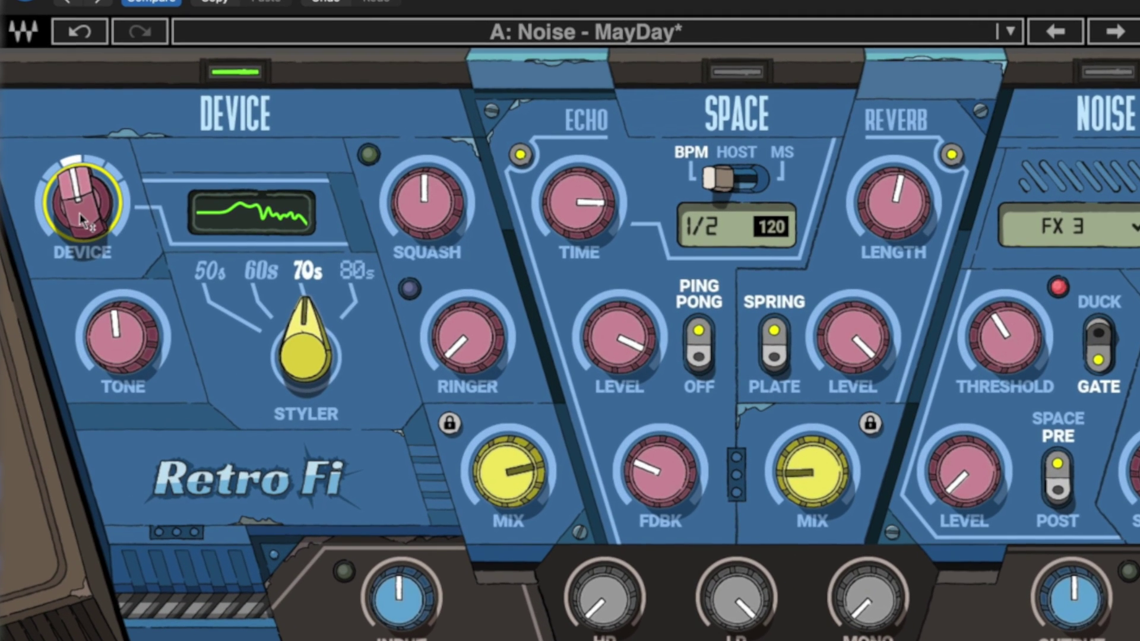
pyautogui.moveTo(79, 212); pyautogui.dragTo(79, 184)
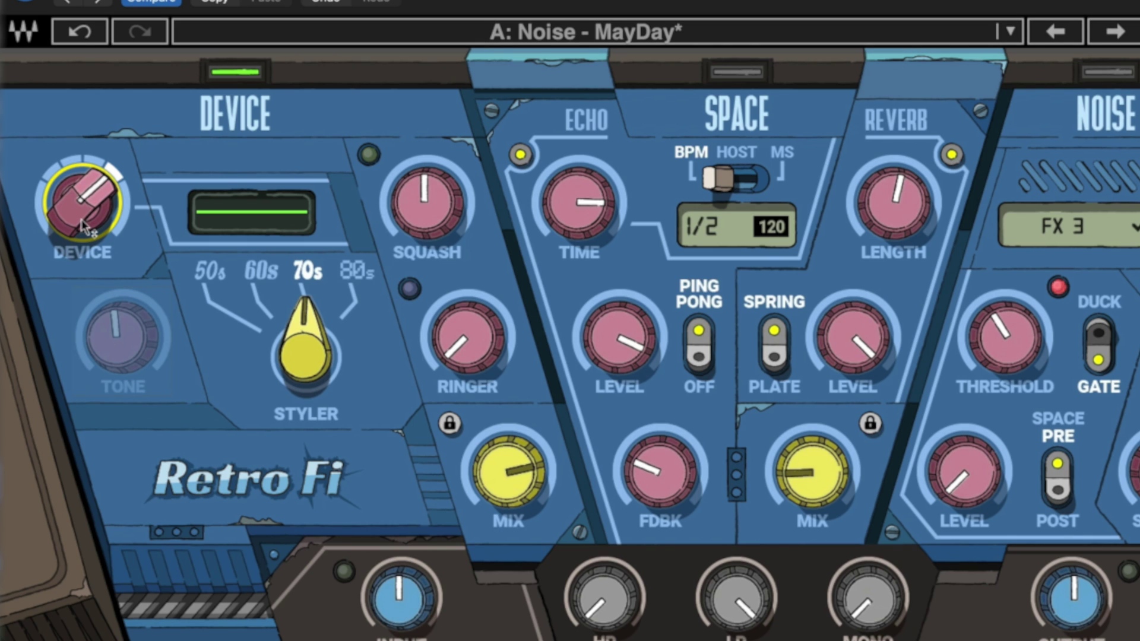
pyautogui.moveTo(81, 219); pyautogui.dragTo(84, 209)
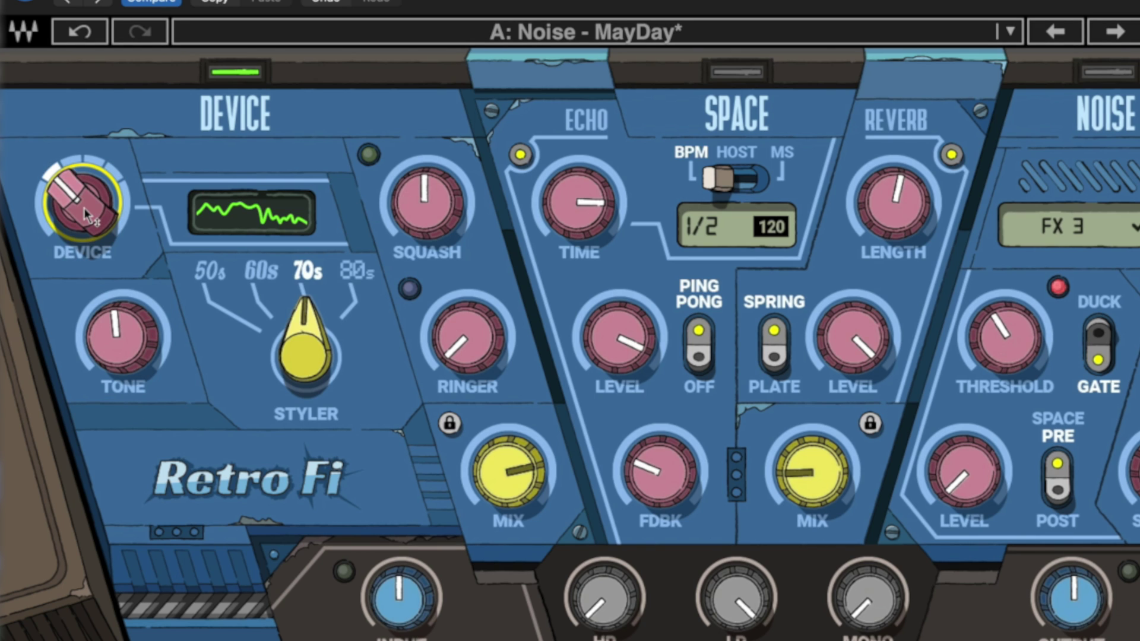
# Set the Styler to 80s and step the Device selector upward through its models
pyautogui.click(315, 359)
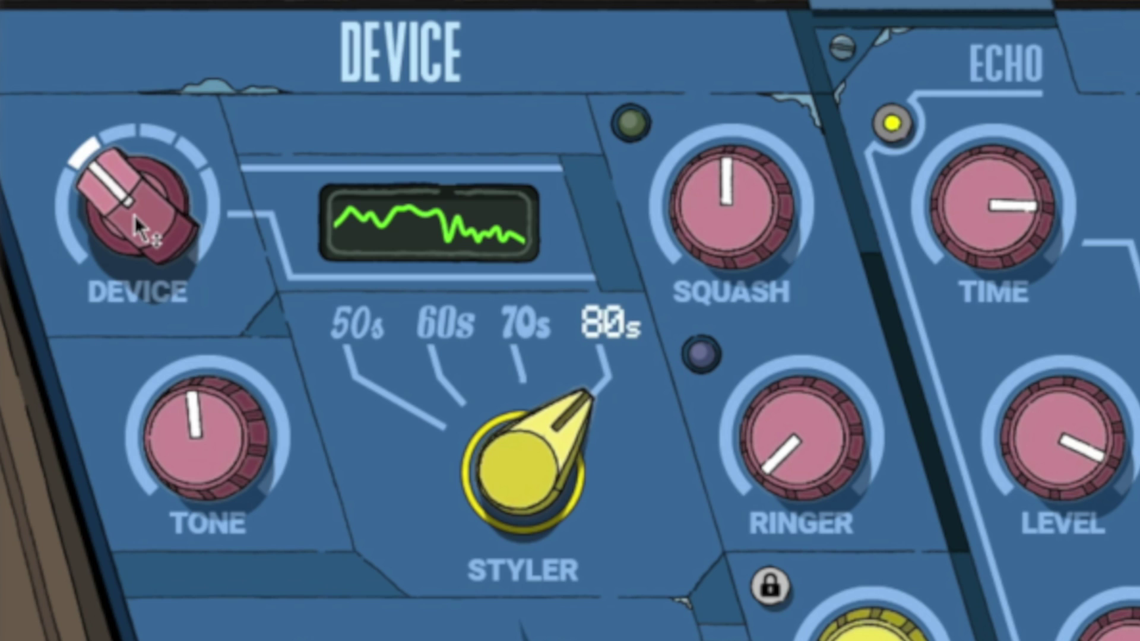
pyautogui.click(134, 215)
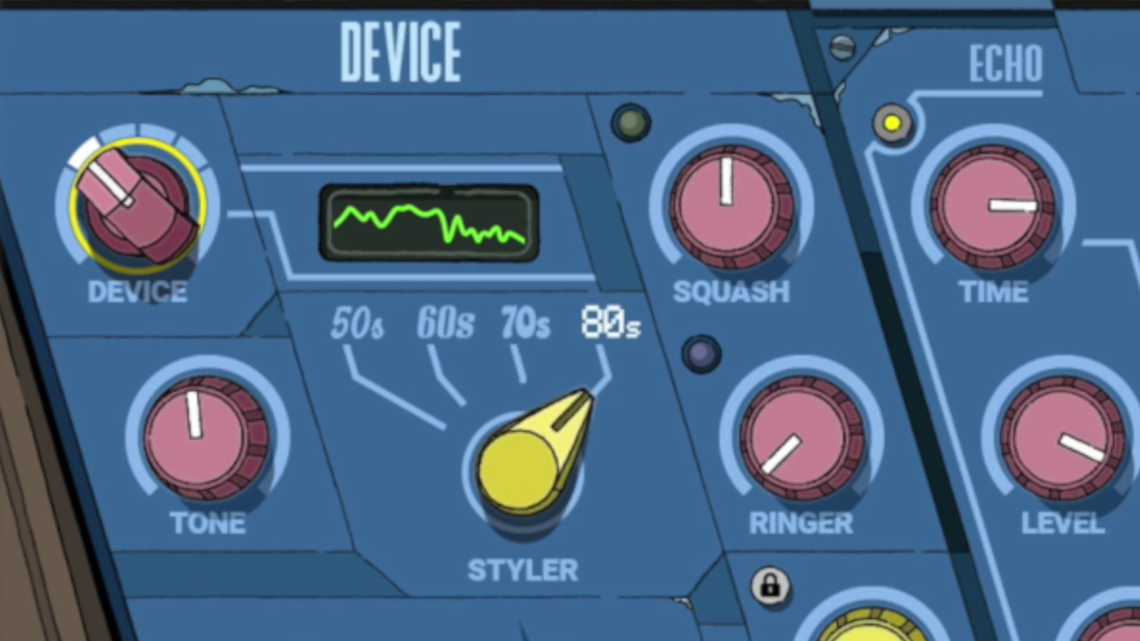
pyautogui.moveTo(134, 216); pyautogui.dragTo(134, 214)
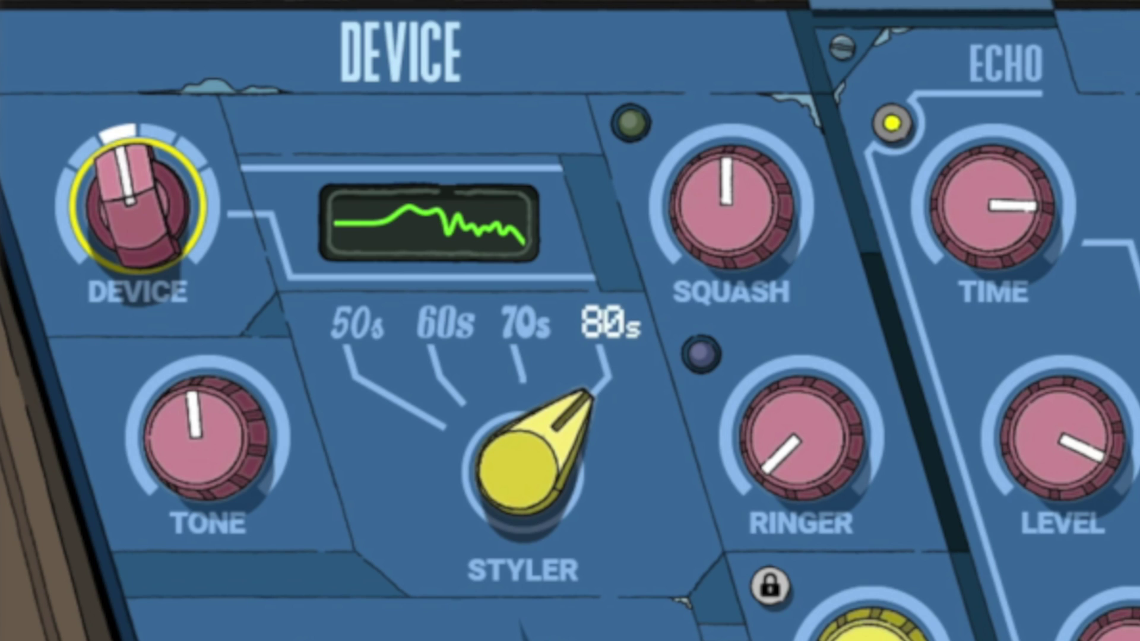
pyautogui.press('Up')
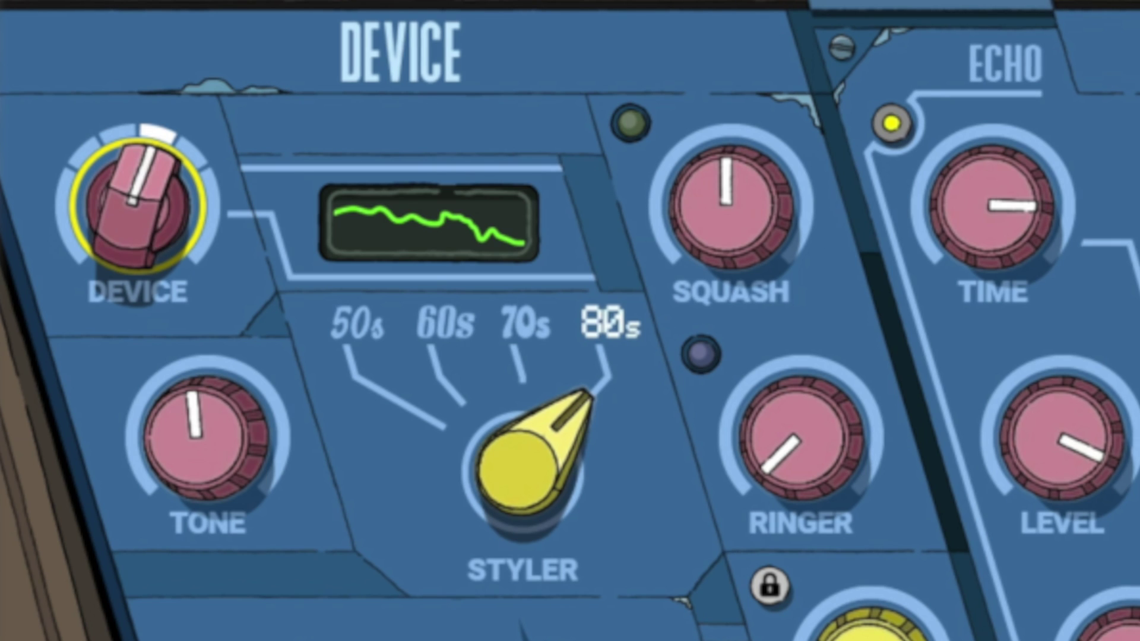
pyautogui.press('Up')
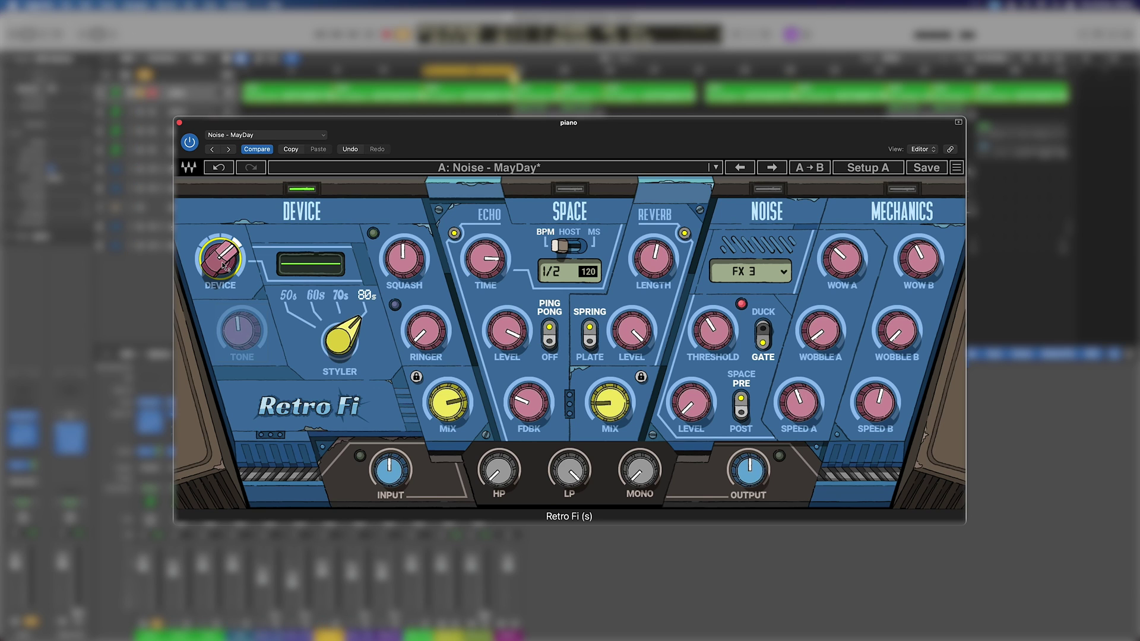
# Turn the Device selector back down, set the Styler to 50s, and step upward through the device models again
pyautogui.moveTo(223, 264); pyautogui.dragTo(230, 282)
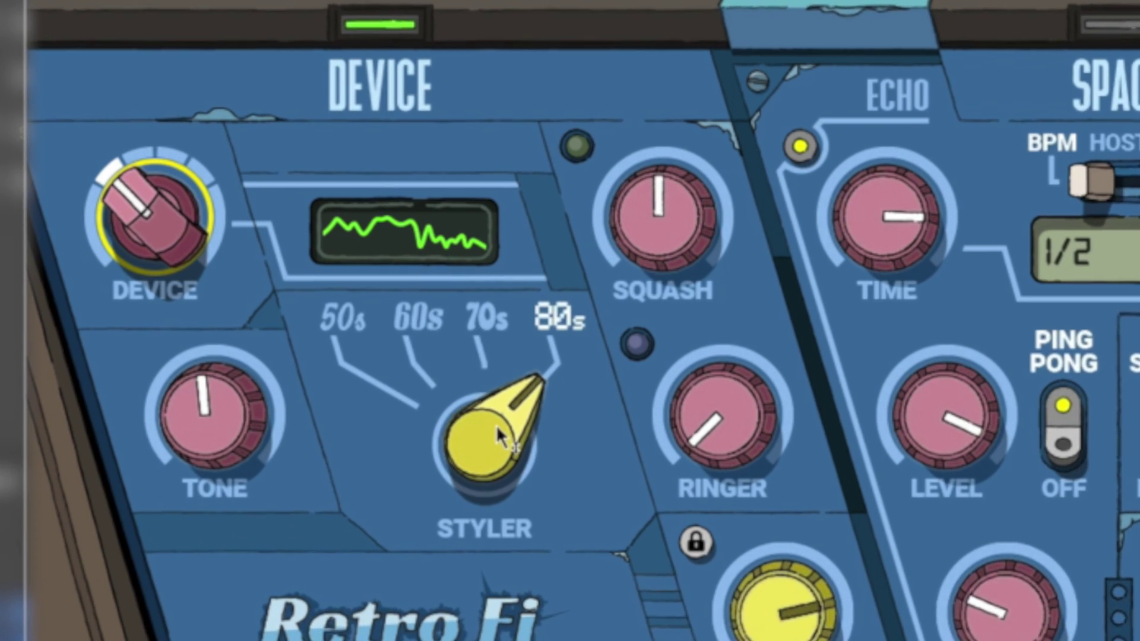
pyautogui.moveTo(496, 425); pyautogui.dragTo(533, 468)
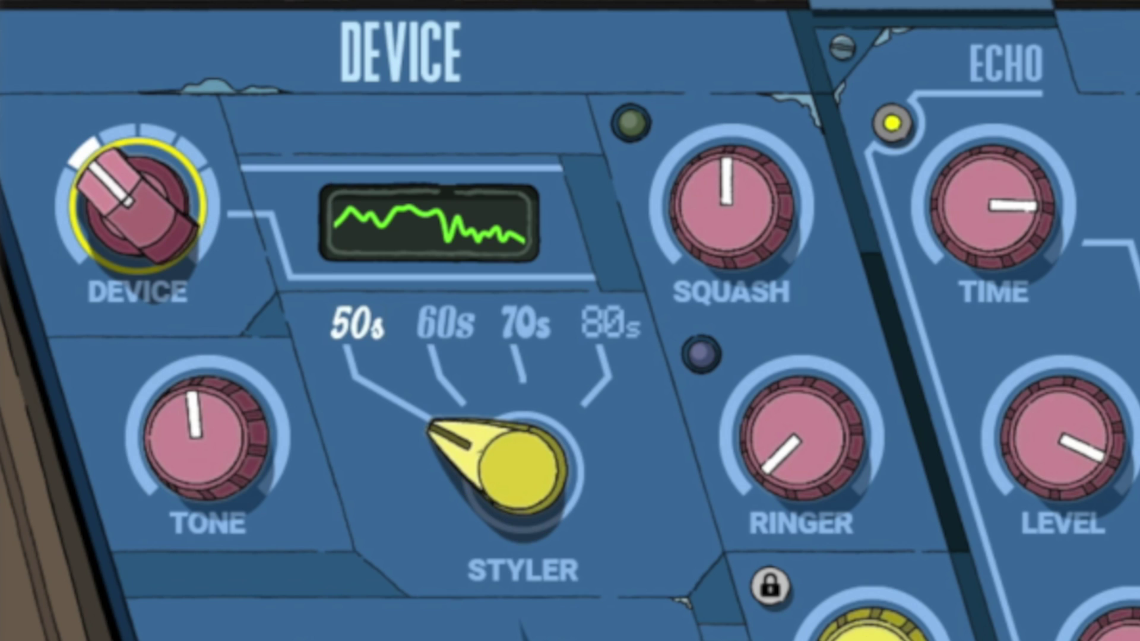
pyautogui.moveTo(135, 212); pyautogui.dragTo(136, 202)
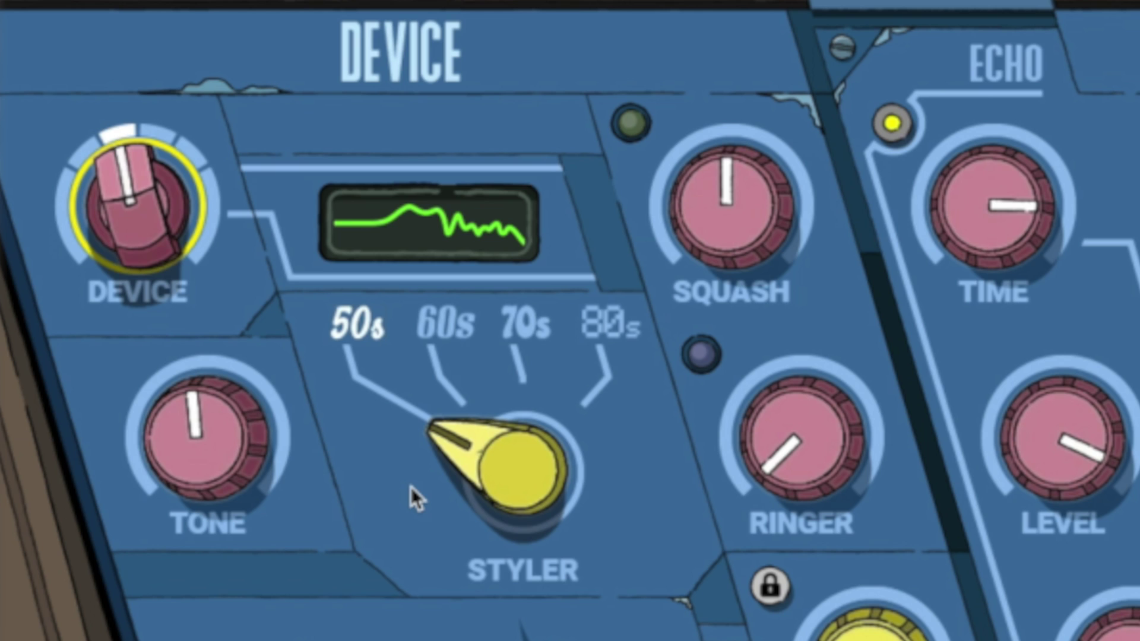
pyautogui.moveTo(139, 202); pyautogui.dragTo(148, 191)
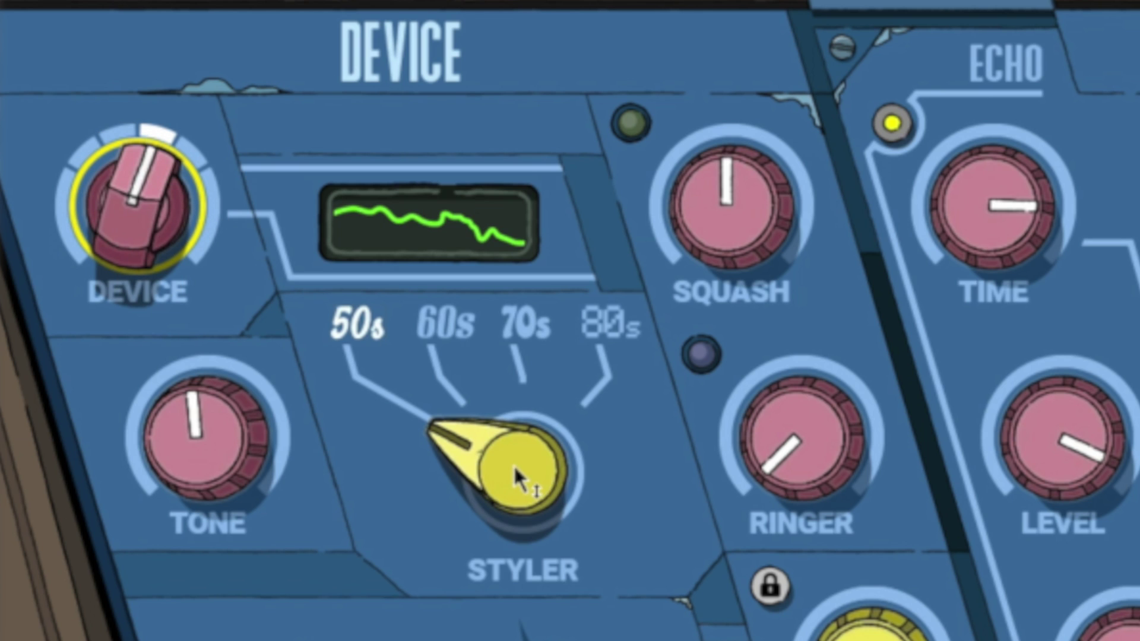
# Step the Styler through 60s to 70s and compare the flat-response device with a lower Device position
pyautogui.moveTo(522, 484); pyautogui.dragTo(517, 623)
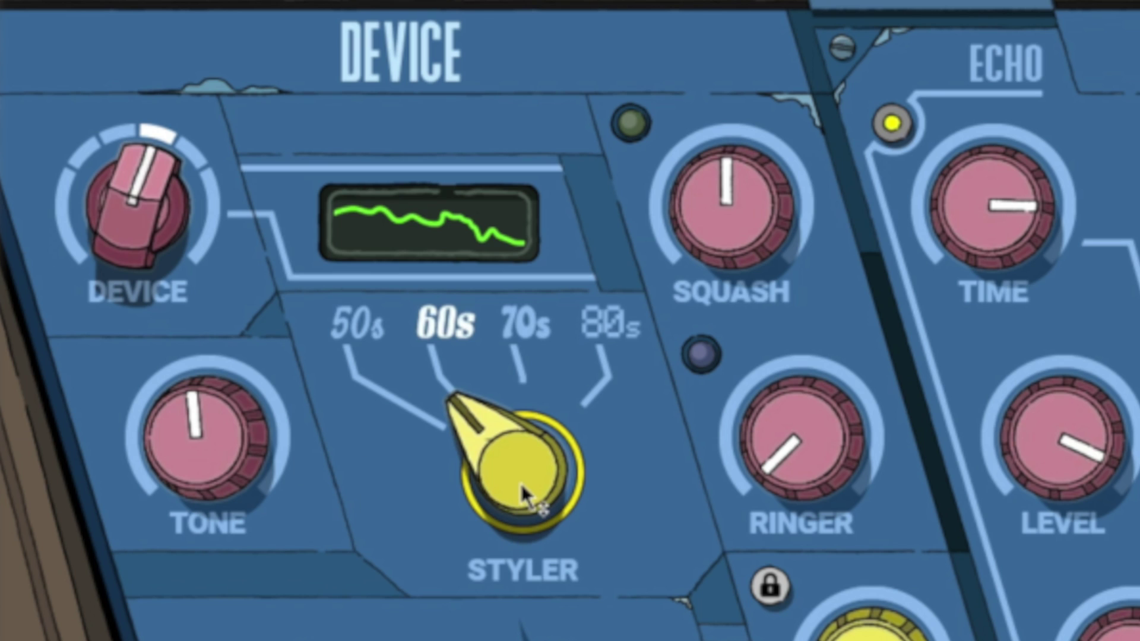
pyautogui.moveTo(526, 488); pyautogui.dragTo(527, 534)
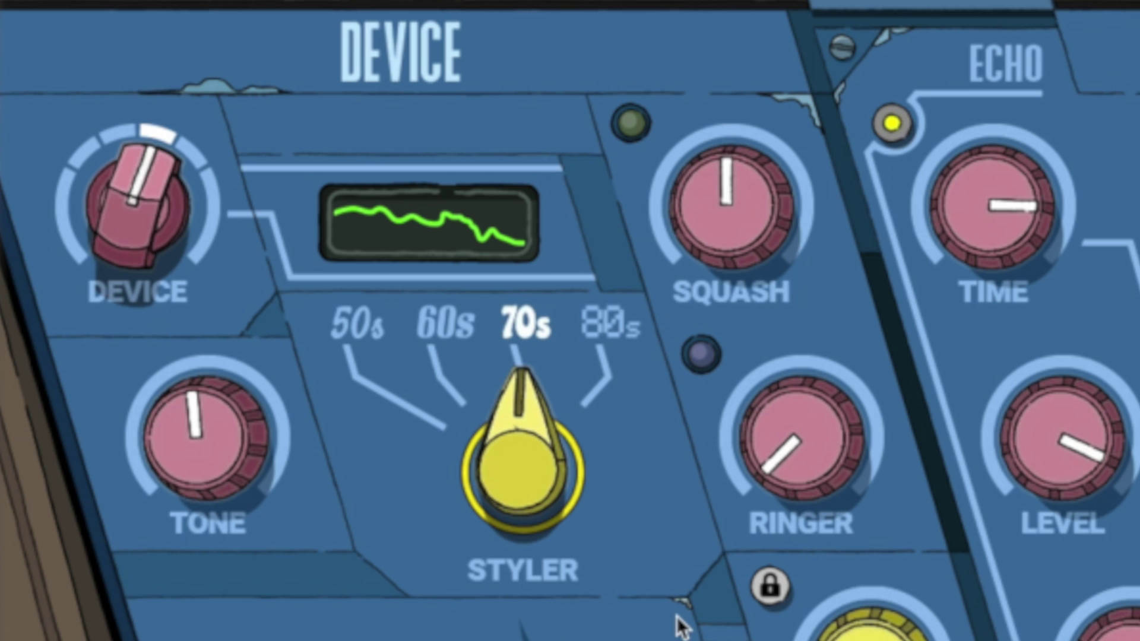
pyautogui.moveTo(149, 221); pyautogui.dragTo(148, 220)
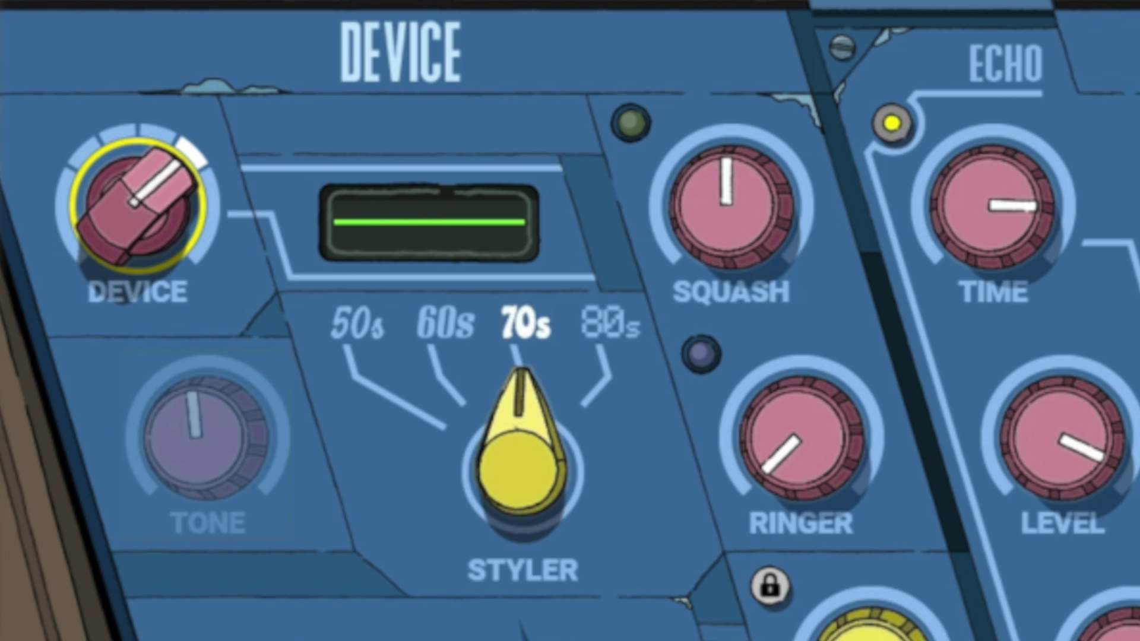
pyautogui.moveTo(148, 217); pyautogui.dragTo(148, 222)
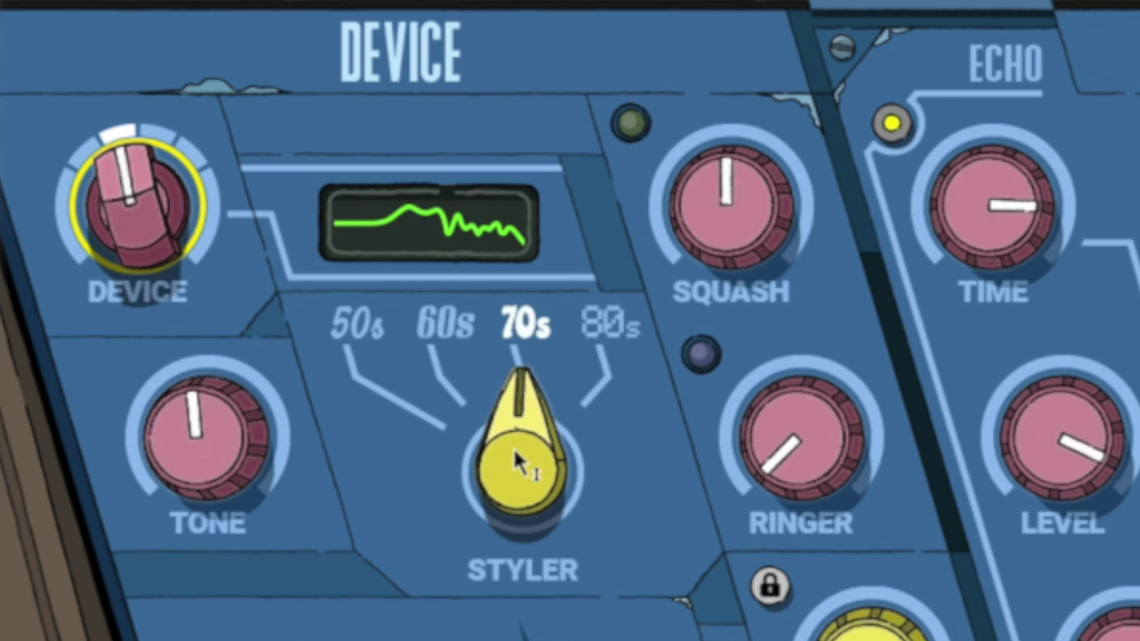
# Lower the Device selector one model while stepping the Styler from 50s through 60s to 70s
pyautogui.moveTo(514, 447)
pyautogui.mouseDown()
pyautogui.moveTo(514, 438)
pyautogui.moveTo(511, 470)
pyautogui.mouseUp()
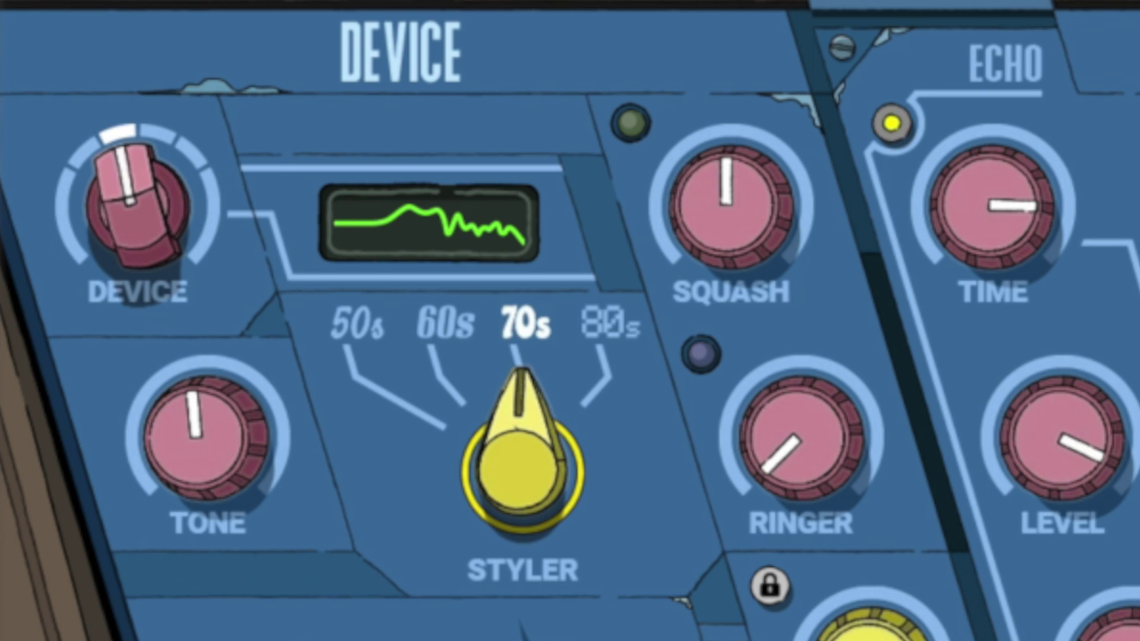
pyautogui.moveTo(513, 462); pyautogui.dragTo(512, 483)
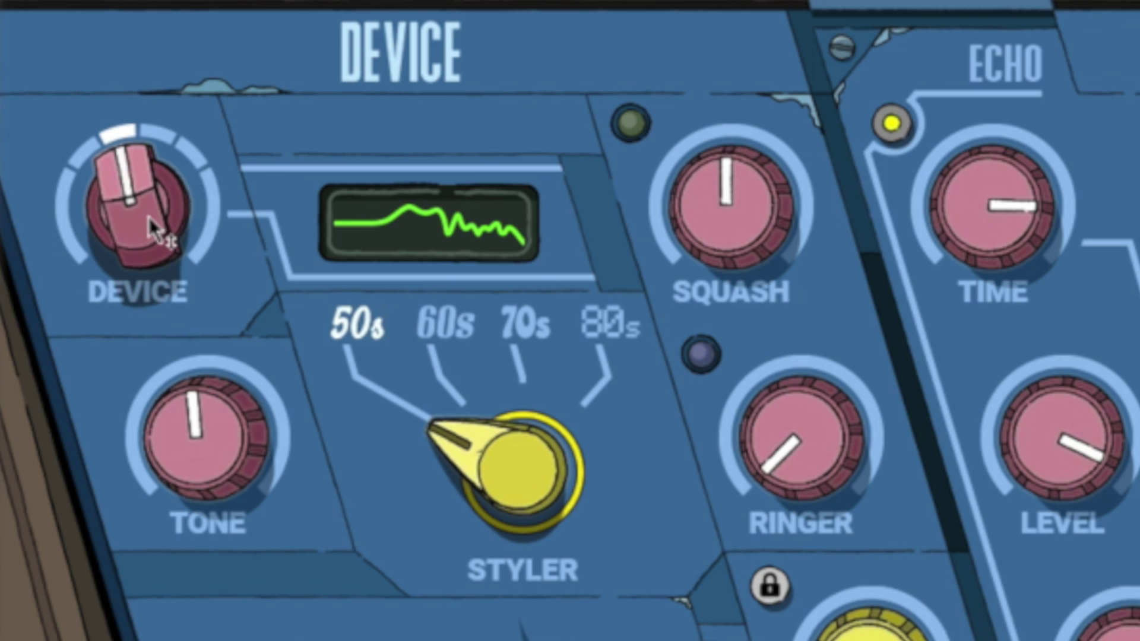
pyautogui.moveTo(138, 205); pyautogui.dragTo(137, 217)
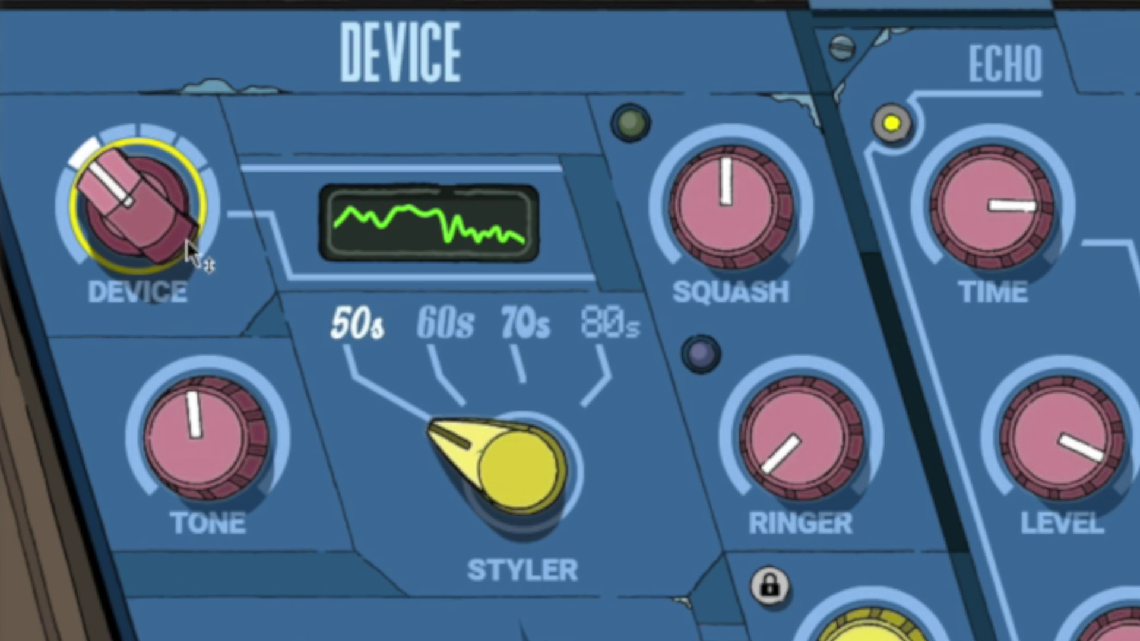
pyautogui.click(515, 468)
pyautogui.press('Right')
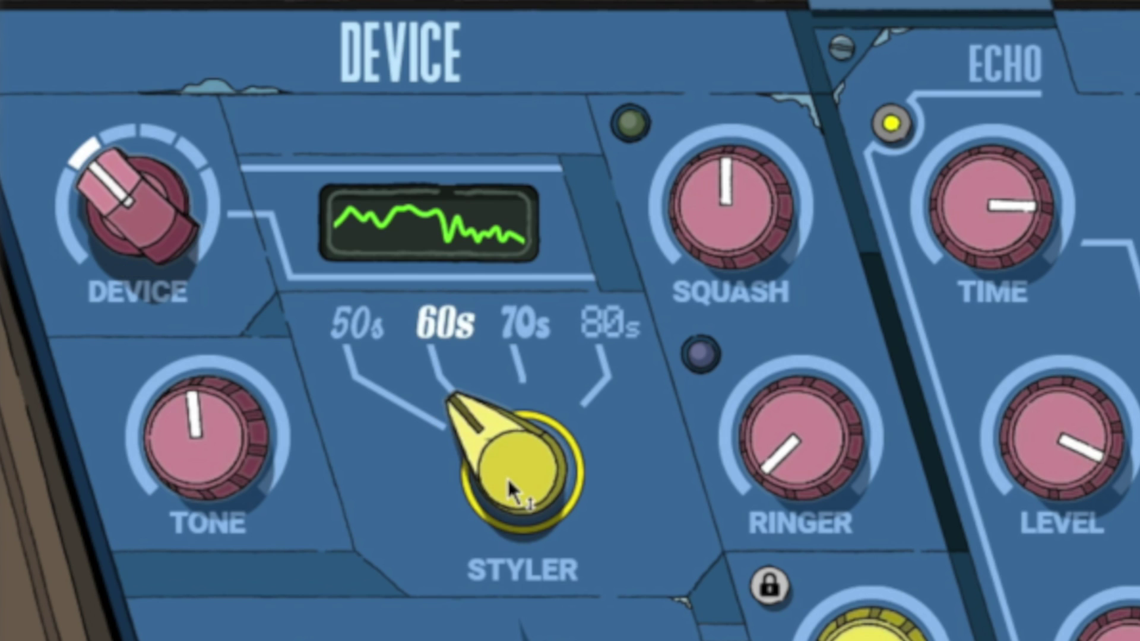
pyautogui.press('Right')
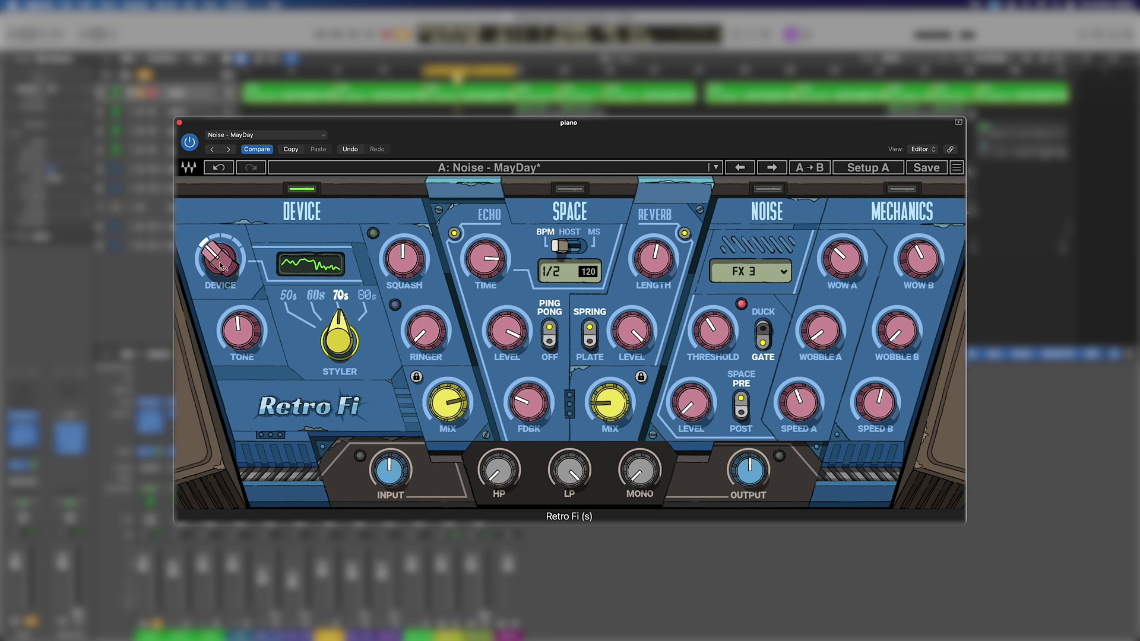
# Try Tone at 10.0 and at its minimum on the next device model, restoring the previous device and centring Tone
pyautogui.moveTo(221, 265); pyautogui.dragTo(219, 255)
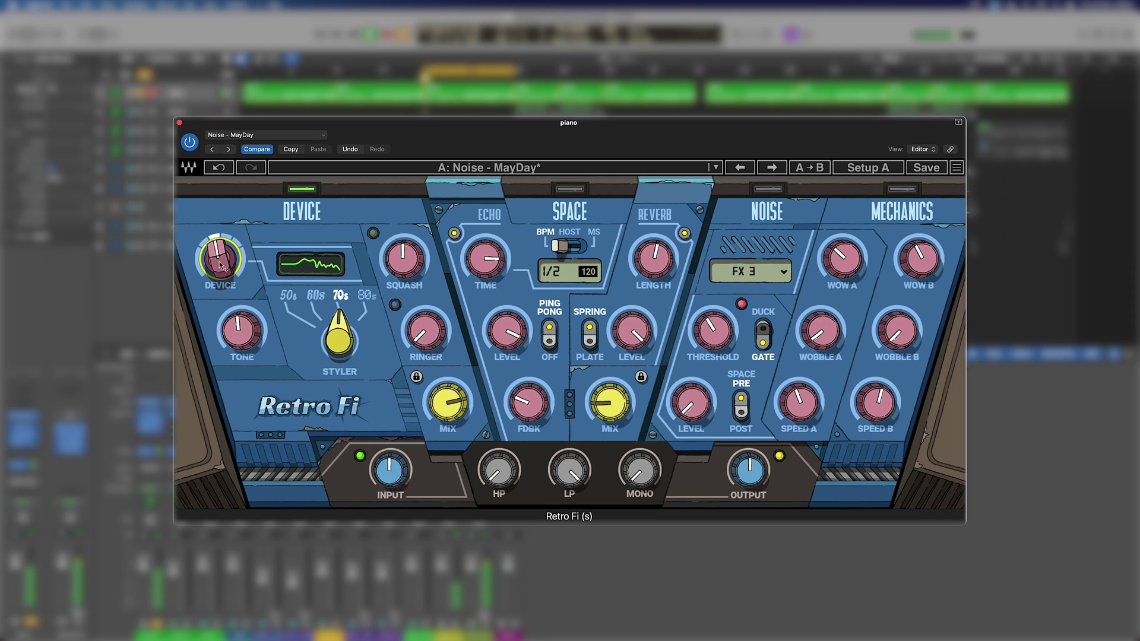
pyautogui.moveTo(243, 339); pyautogui.dragTo(244, 314)
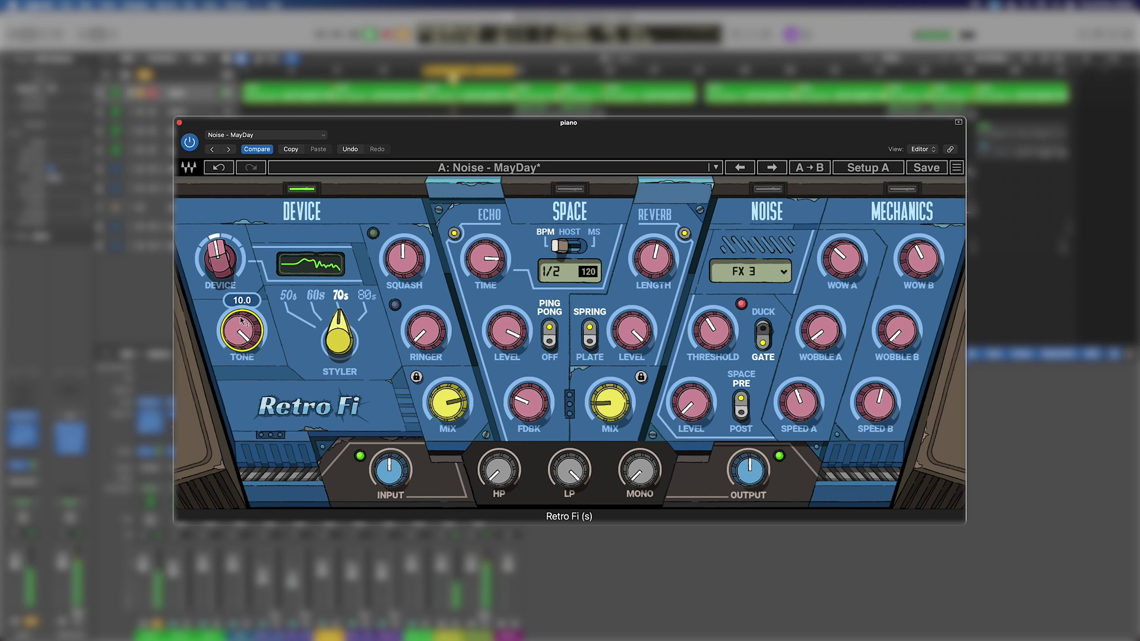
pyautogui.moveTo(237, 324)
pyautogui.mouseDown()
pyautogui.moveTo(238, 345)
pyautogui.moveTo(241, 319)
pyautogui.mouseUp()
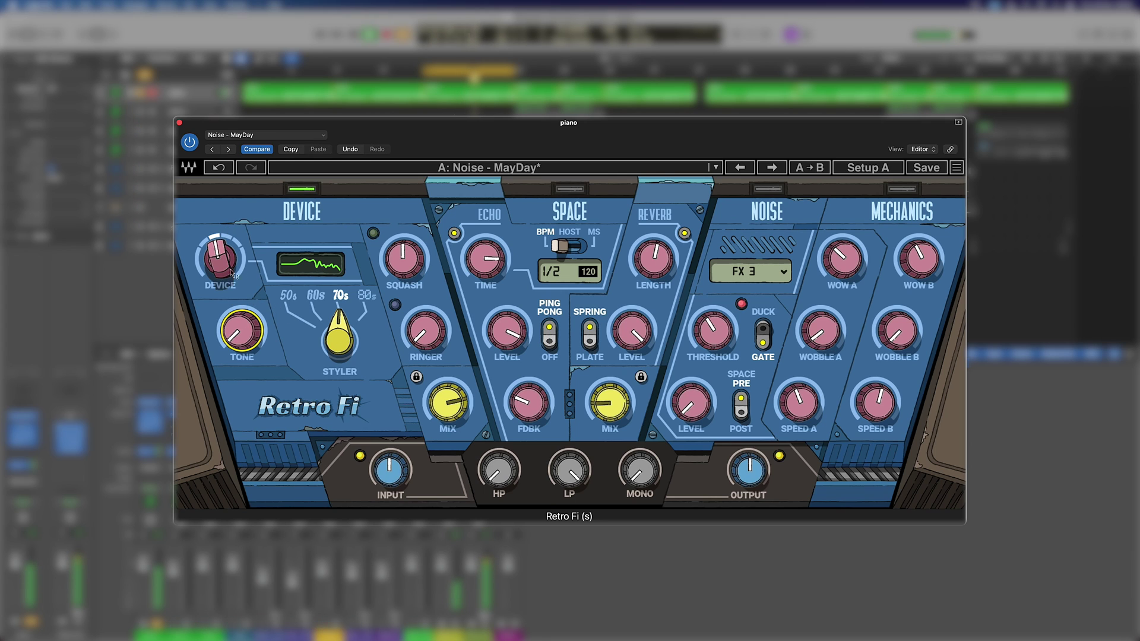
pyautogui.moveTo(221, 267); pyautogui.dragTo(242, 339)
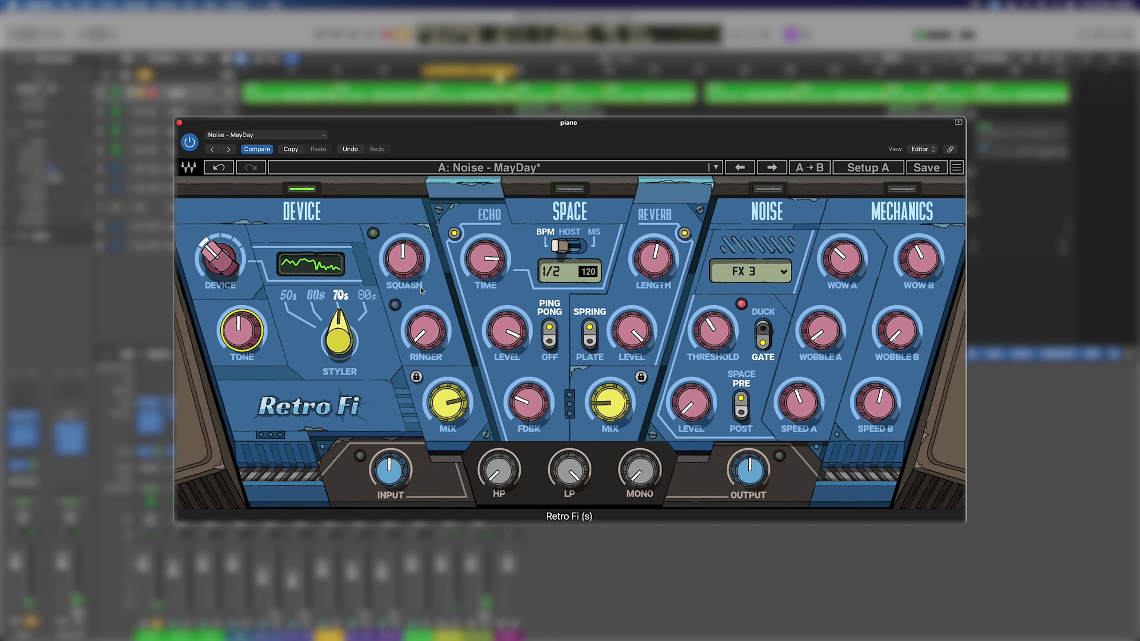
# Try Squash at -9.46 and reset it to its centre default
pyautogui.click(481, 112)
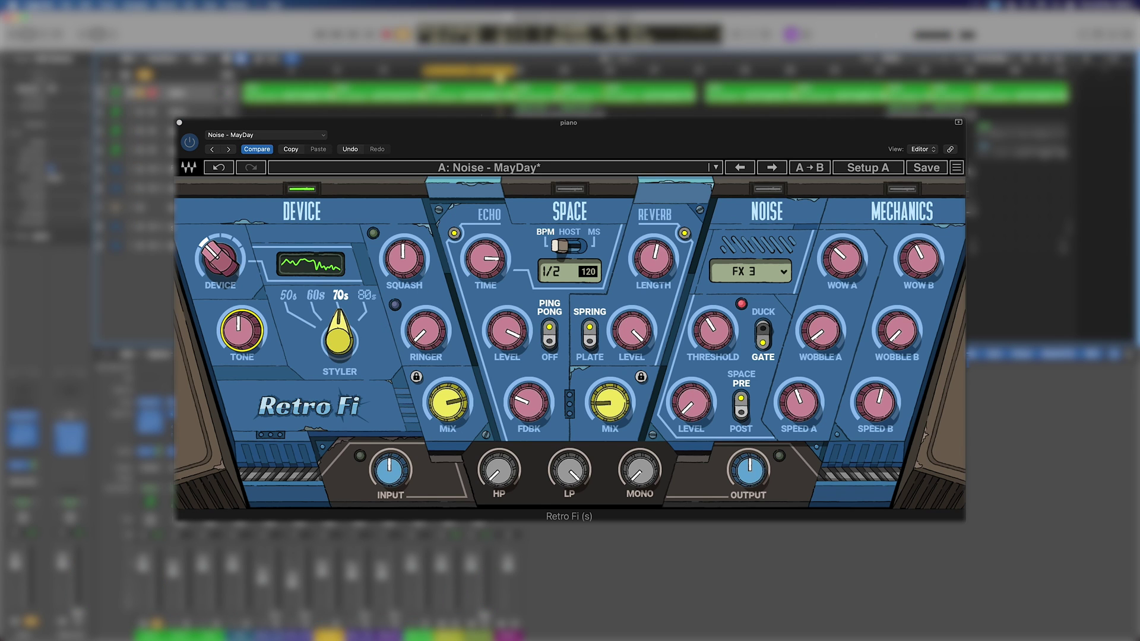
pyautogui.moveTo(403, 258)
pyautogui.mouseDown()
pyautogui.moveTo(404, 232)
pyautogui.moveTo(406, 272)
pyautogui.mouseUp()
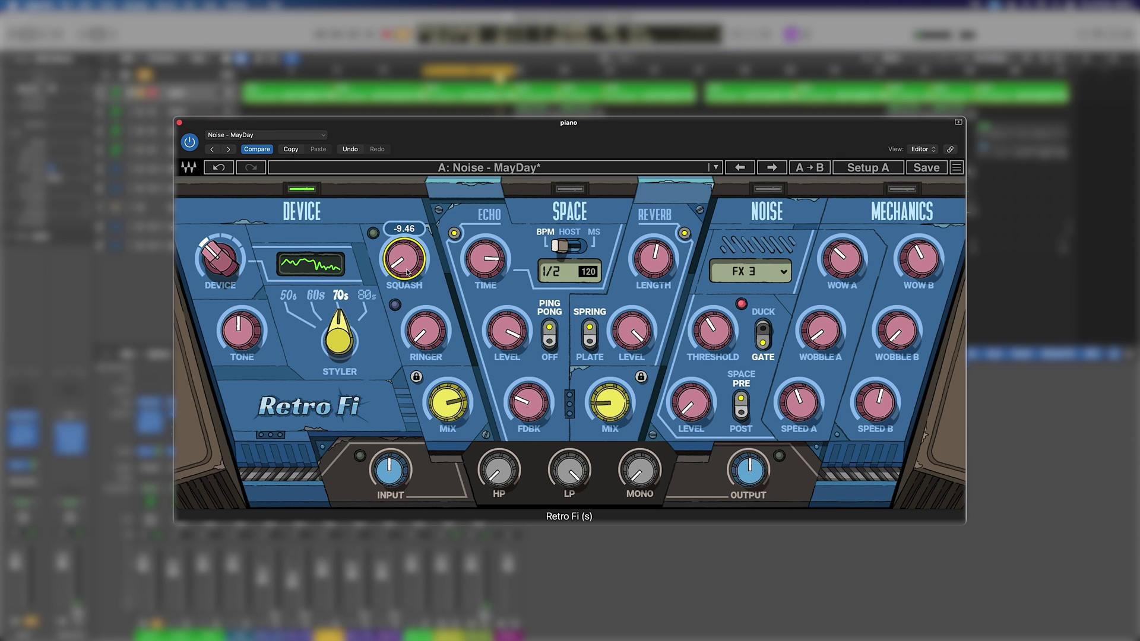
pyautogui.keyDown('alt'); pyautogui.click(407, 271); pyautogui.keyUp('alt')
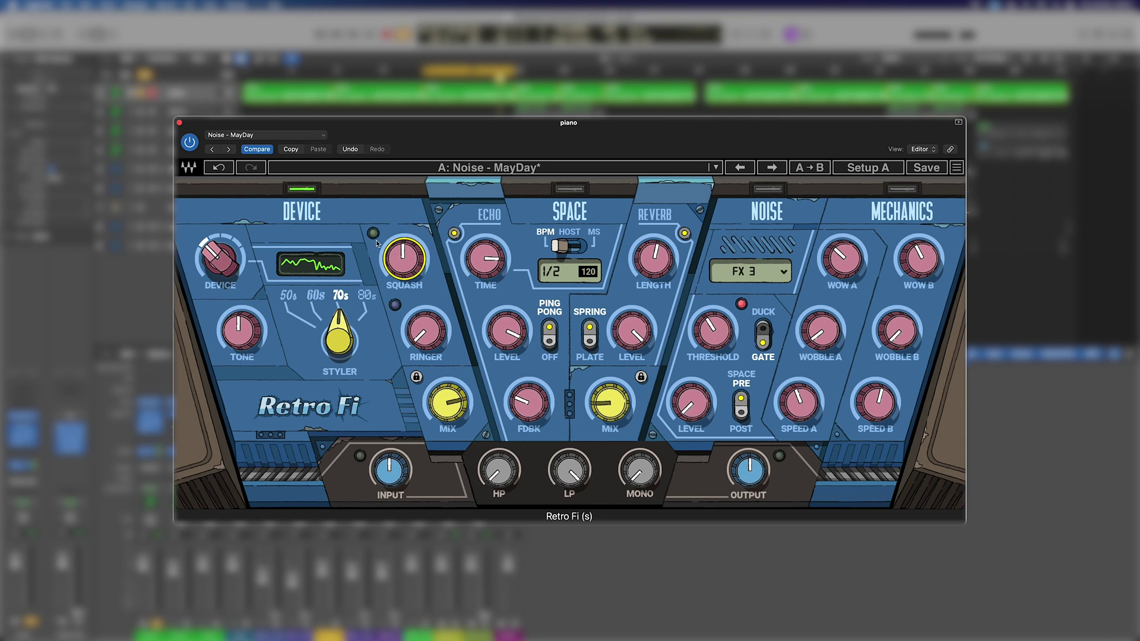
# Play the track while sweeping Squash up to its maximum and down to -9.81, and reset it to centre
pyautogui.press('space')
pyautogui.scroll(5, 408, 272)
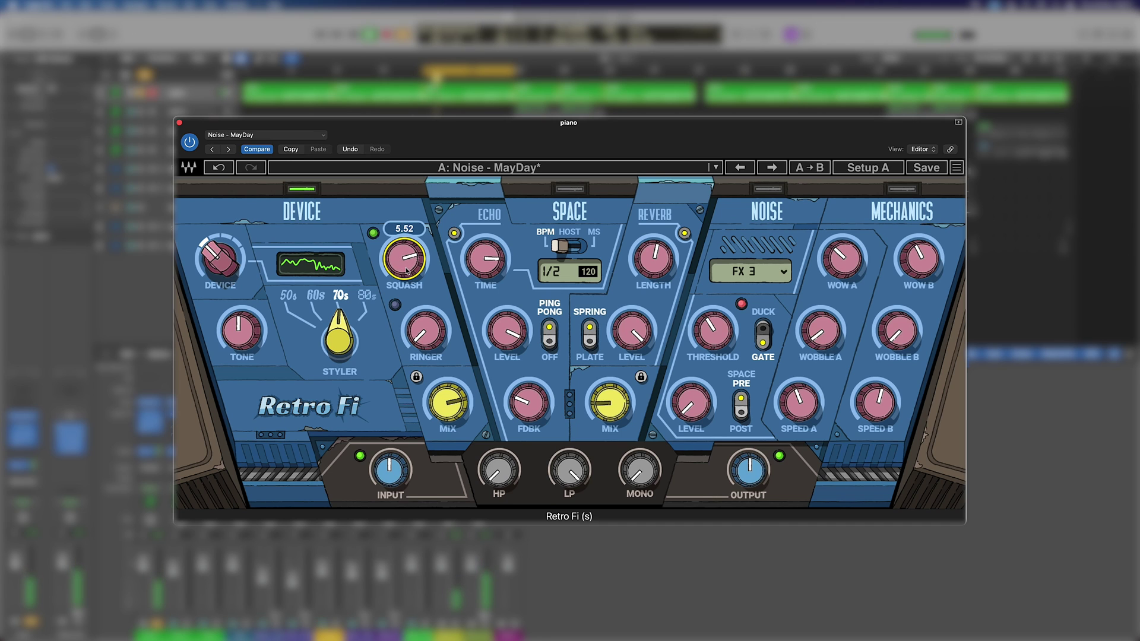
pyautogui.scroll(2, 408, 272)
pyautogui.scroll(2, 404, 259)
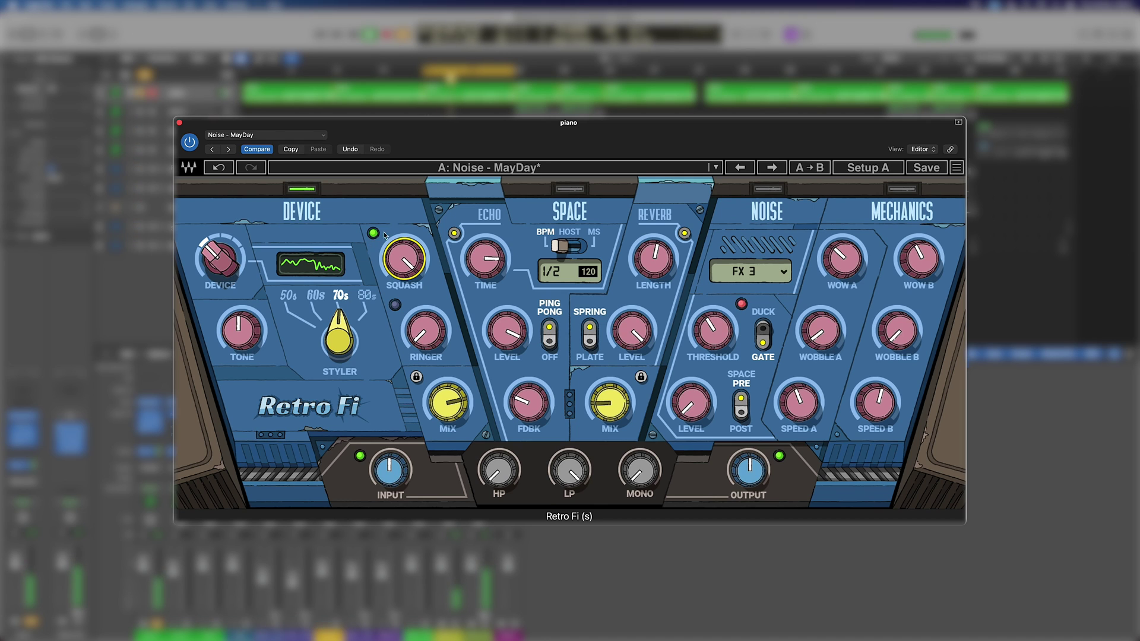
pyautogui.scroll(-10, 408, 245)
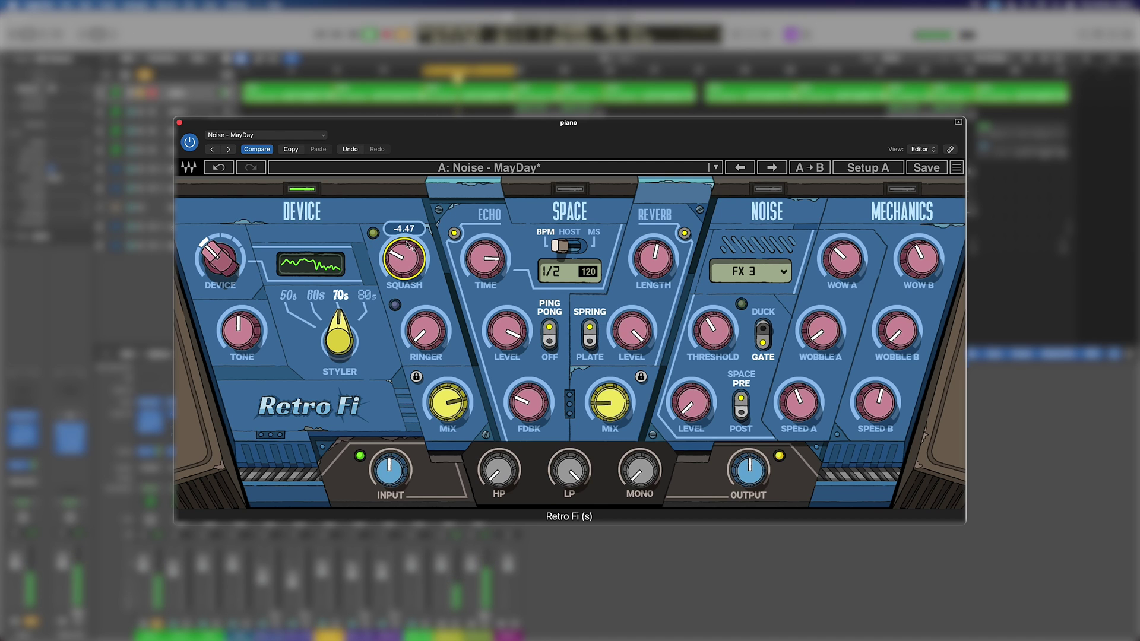
pyautogui.scroll(-4, 408, 244)
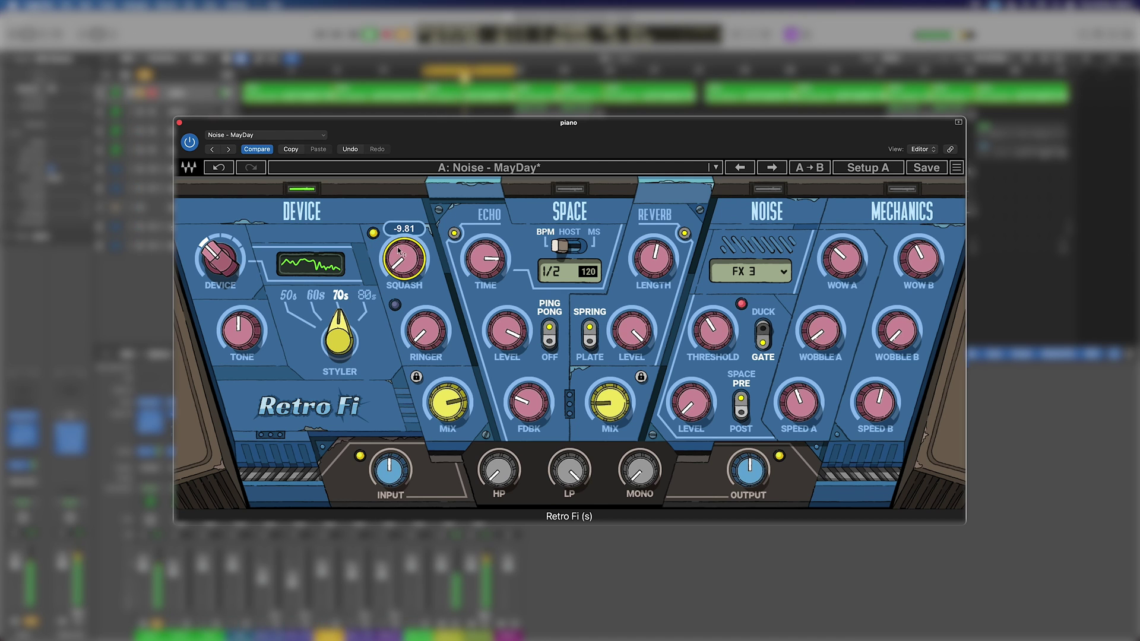
pyautogui.keyDown('alt'); pyautogui.click(407, 267); pyautogui.keyUp('alt')
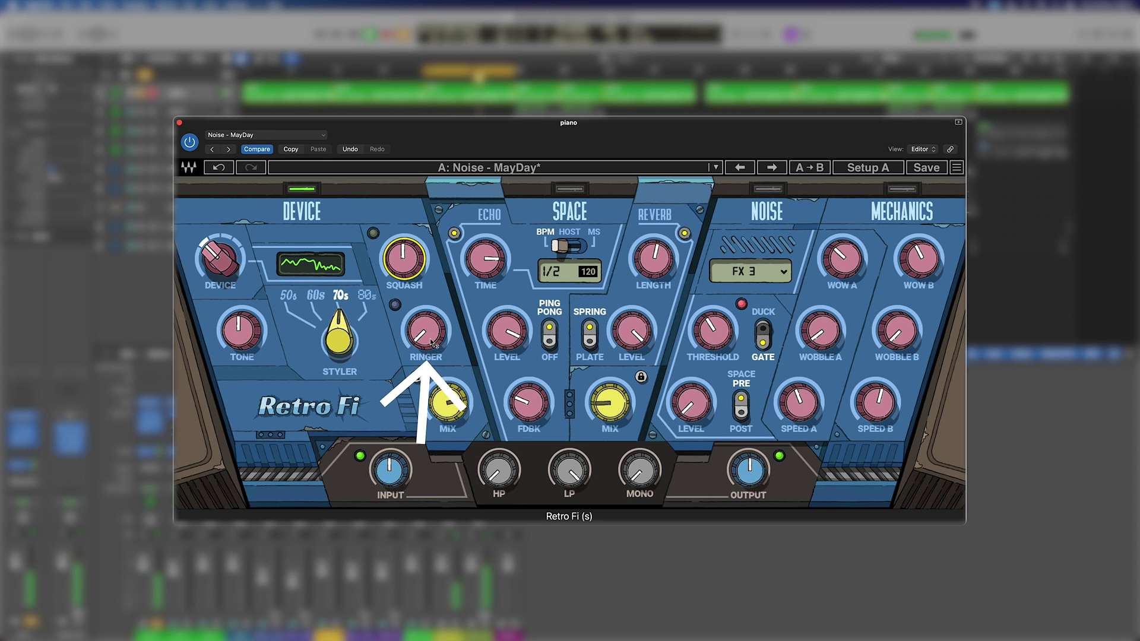
# Sweep Ringer up through 27.5 % and 54.4 % to 79.2 % during playback, return it to 0.0 % and stop playback
pyautogui.scroll(6, 430, 337)
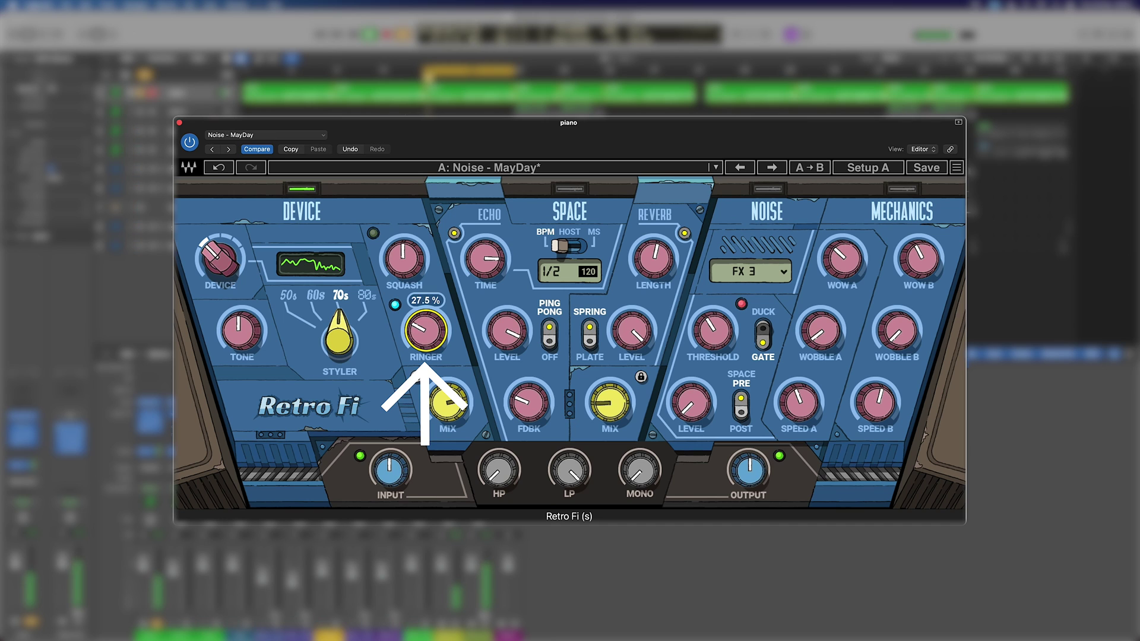
pyautogui.scroll(6, 421, 343)
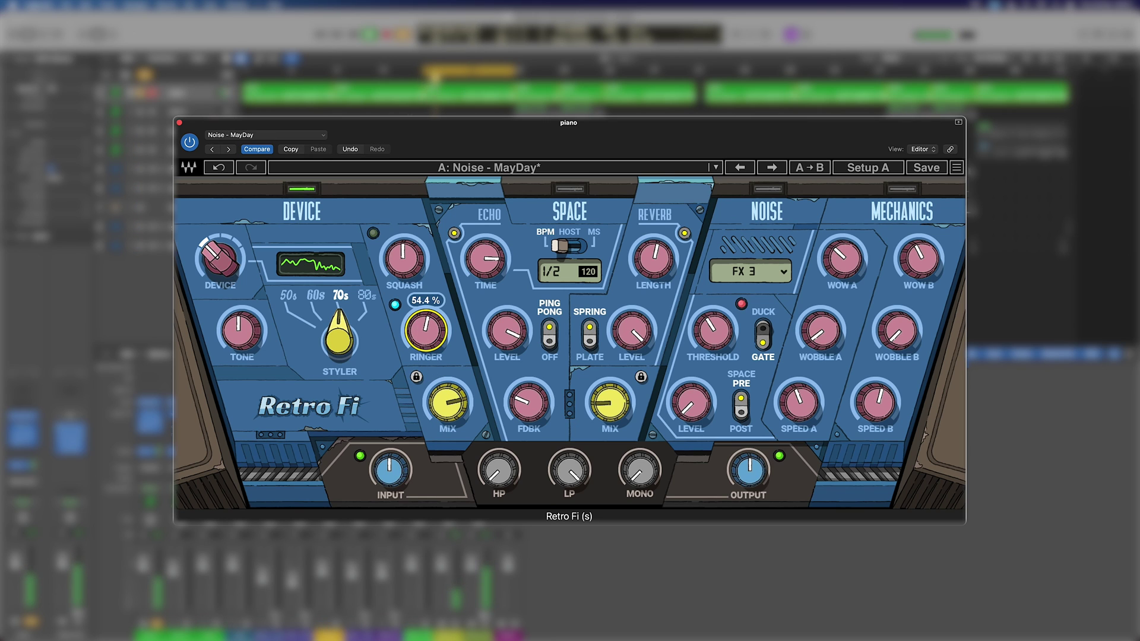
pyautogui.scroll(3, 419, 344)
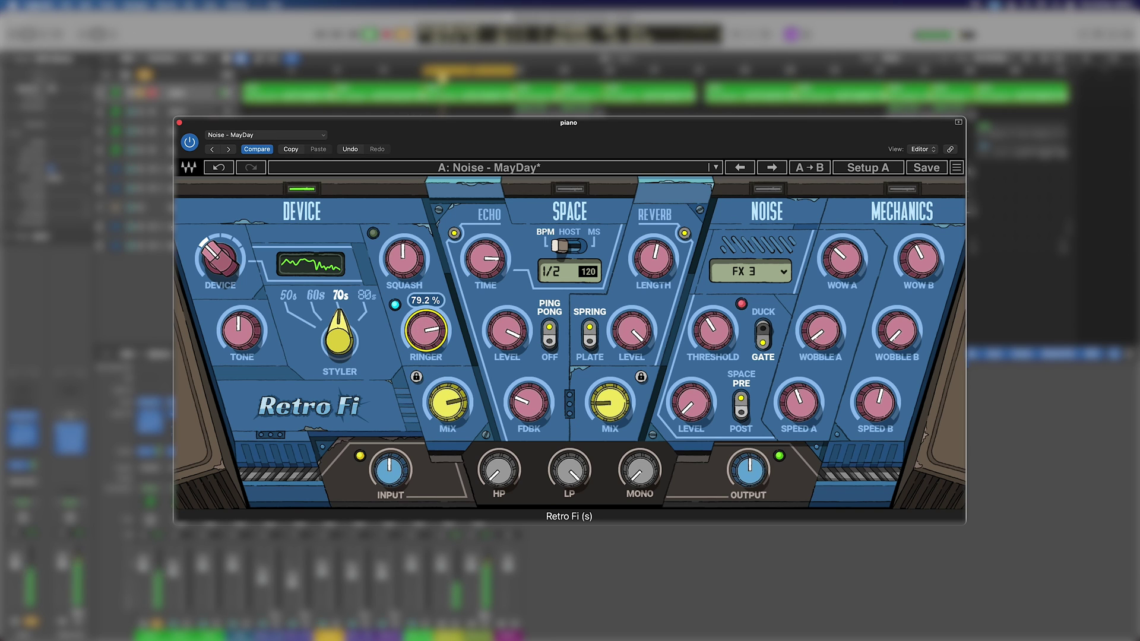
pyautogui.scroll(-2, 425, 323)
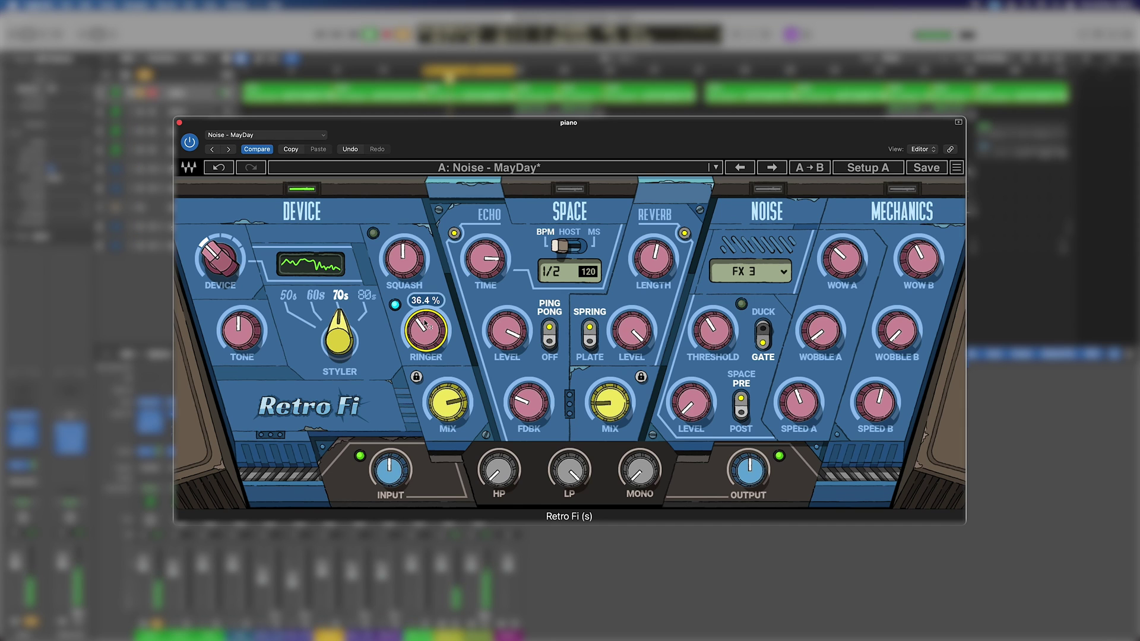
pyautogui.scroll(-1, 424, 323)
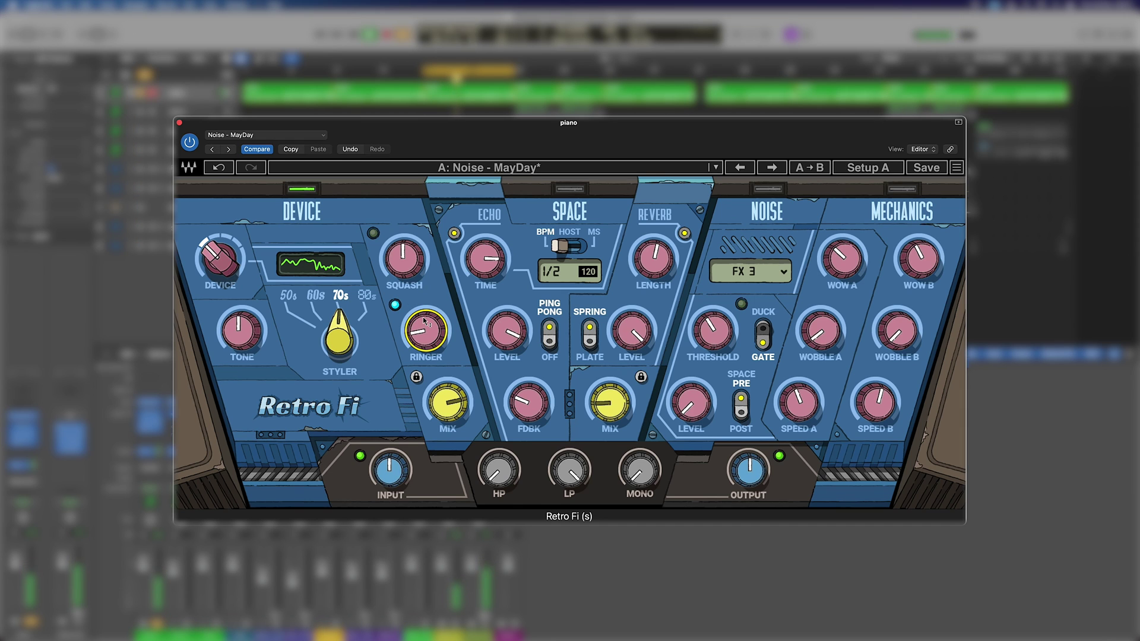
pyautogui.scroll(-3, 425, 324)
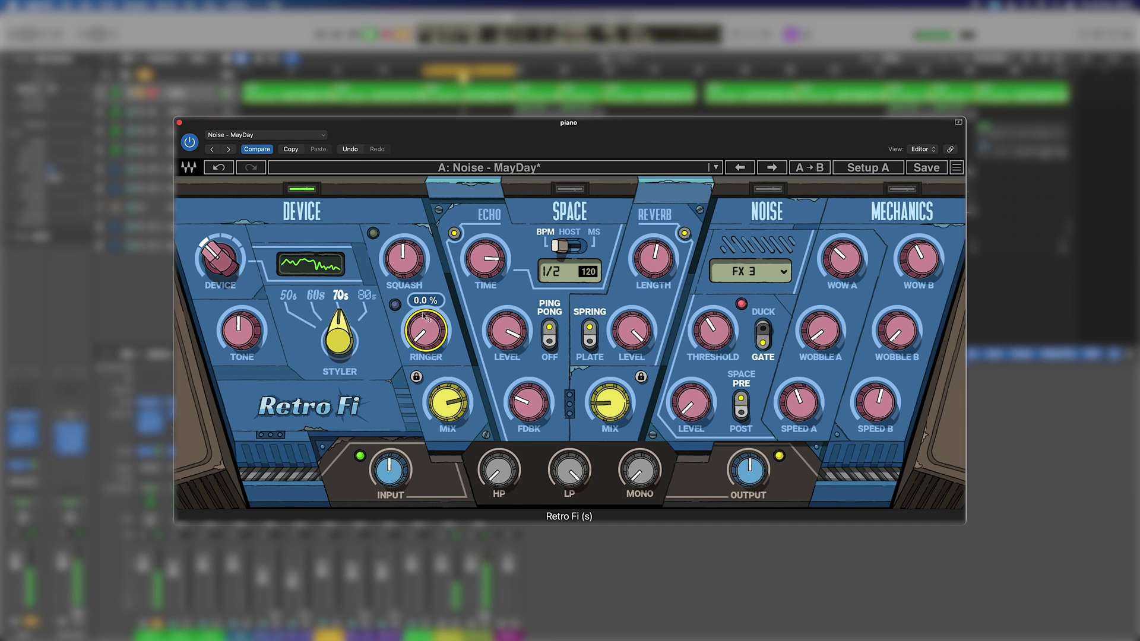
pyautogui.press('space')
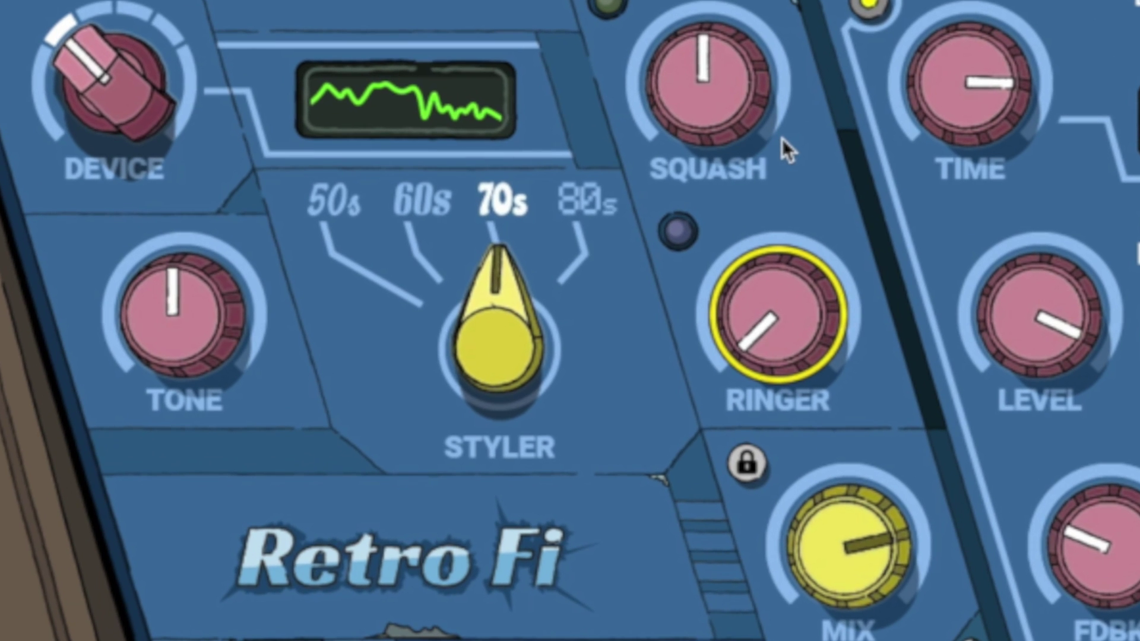
# Try Ringer and Squash raised above their minimum and centre positions, with the Device section's Mix lowered to 26.6 %
pyautogui.moveTo(720, 346); pyautogui.dragTo(708, 347)
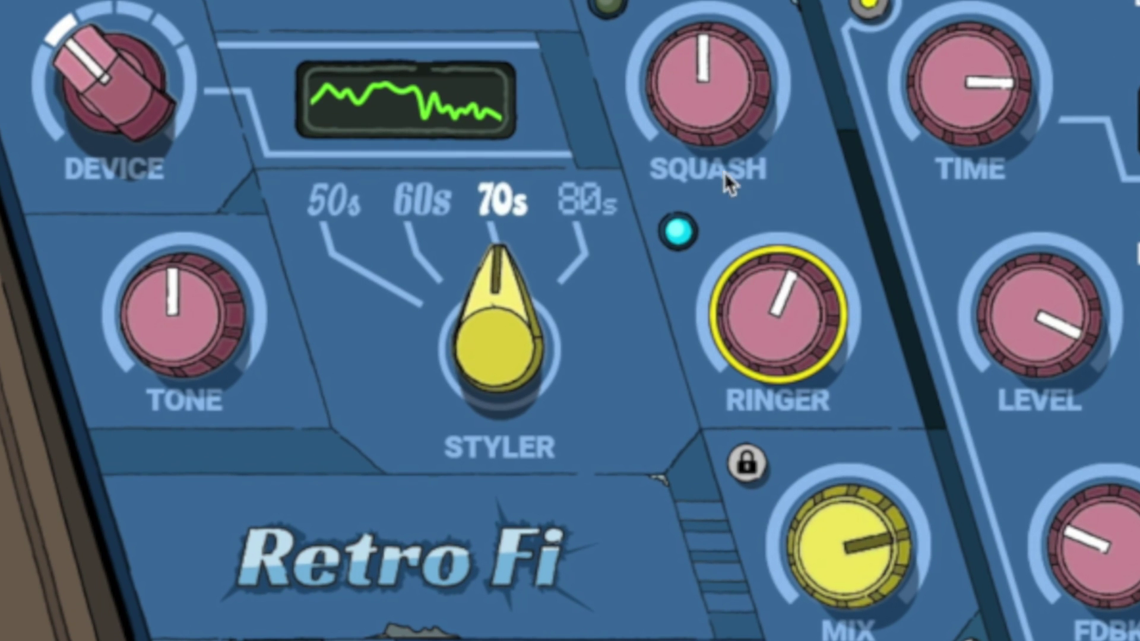
pyautogui.moveTo(678, 29); pyautogui.dragTo(678, 6)
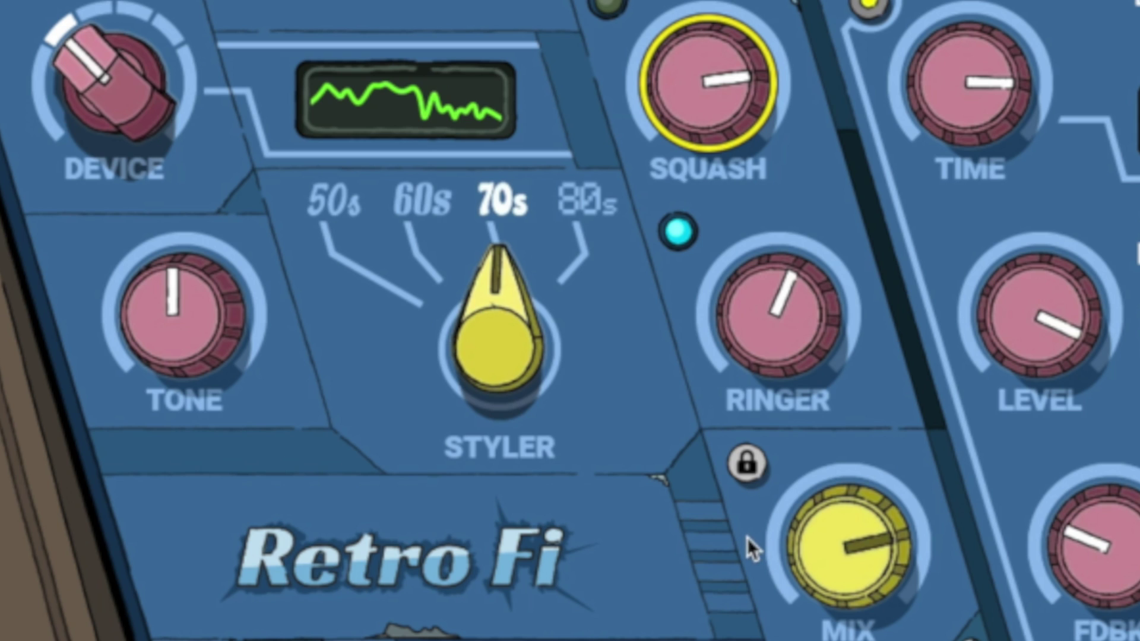
pyautogui.moveTo(861, 545)
pyautogui.moveTo(870, 546); pyautogui.dragTo(852, 564)
pyautogui.doubleClick(847, 503)
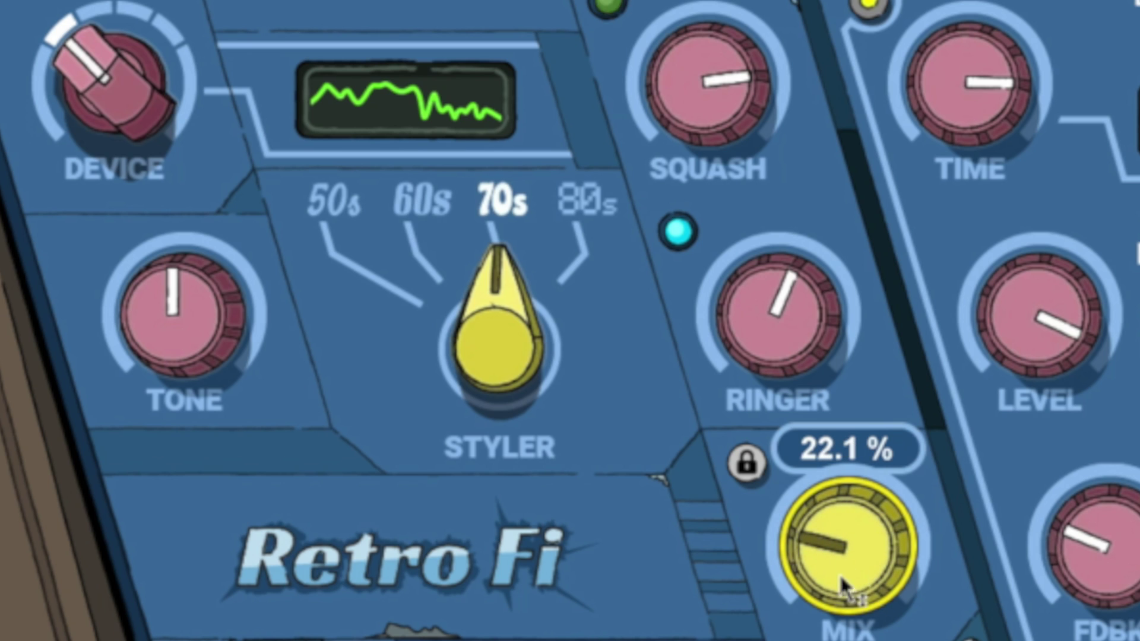
pyautogui.moveTo(787, 303); pyautogui.dragTo(861, 453)
pyautogui.moveTo(851, 549); pyautogui.dragTo(852, 511)
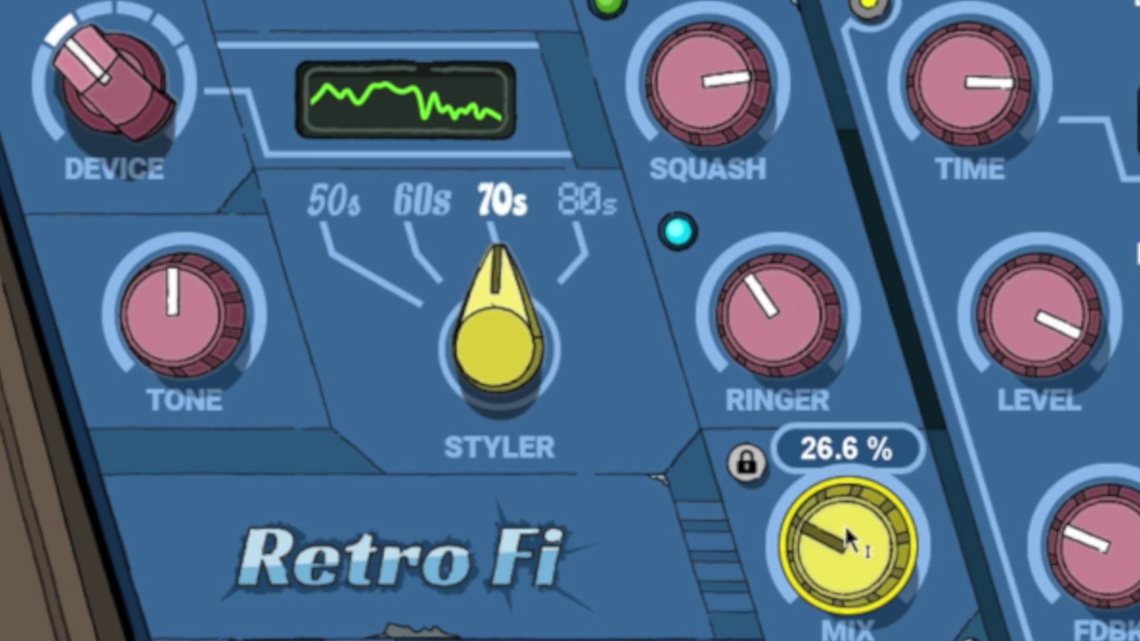
# Lock the Device section's Mix and unlock it again
pyautogui.click(751, 470)
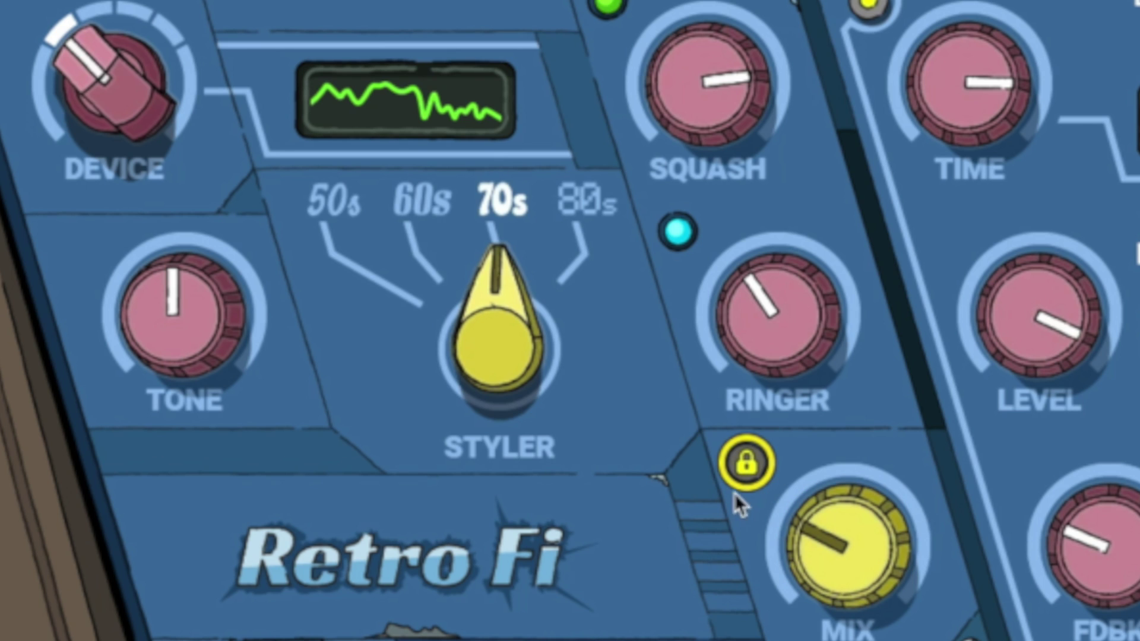
pyautogui.click(746, 464)
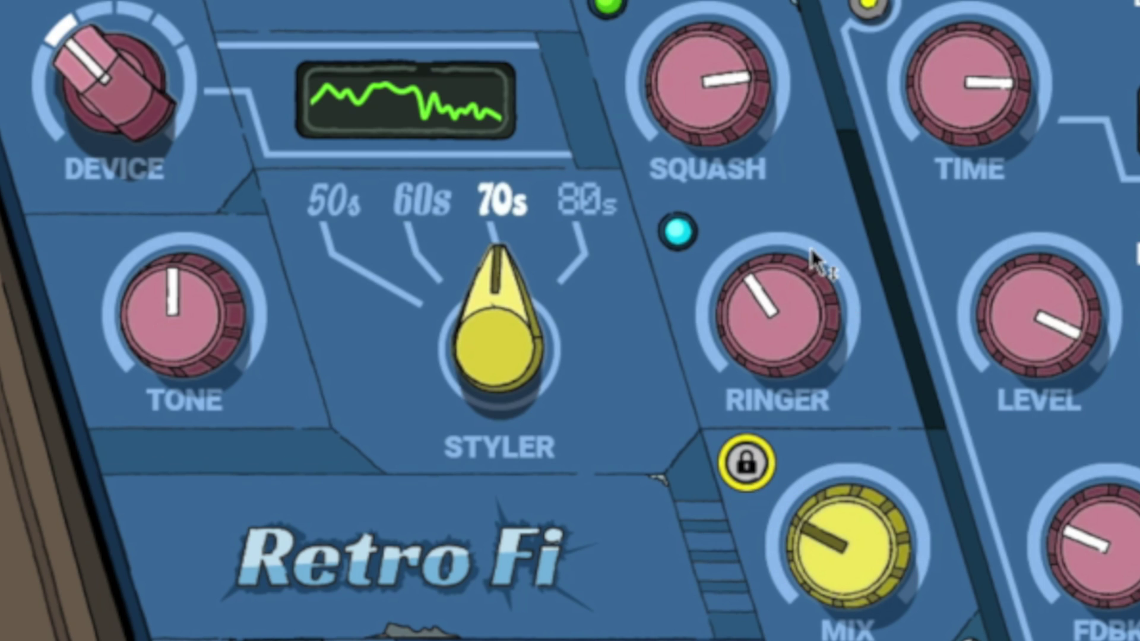
# Return Ringer to its minimum and Squash to its centre default, and raise the Device Mix well past halfway
pyautogui.moveTo(811, 248); pyautogui.dragTo(810, 291)
pyautogui.doubleClick(724, 91)
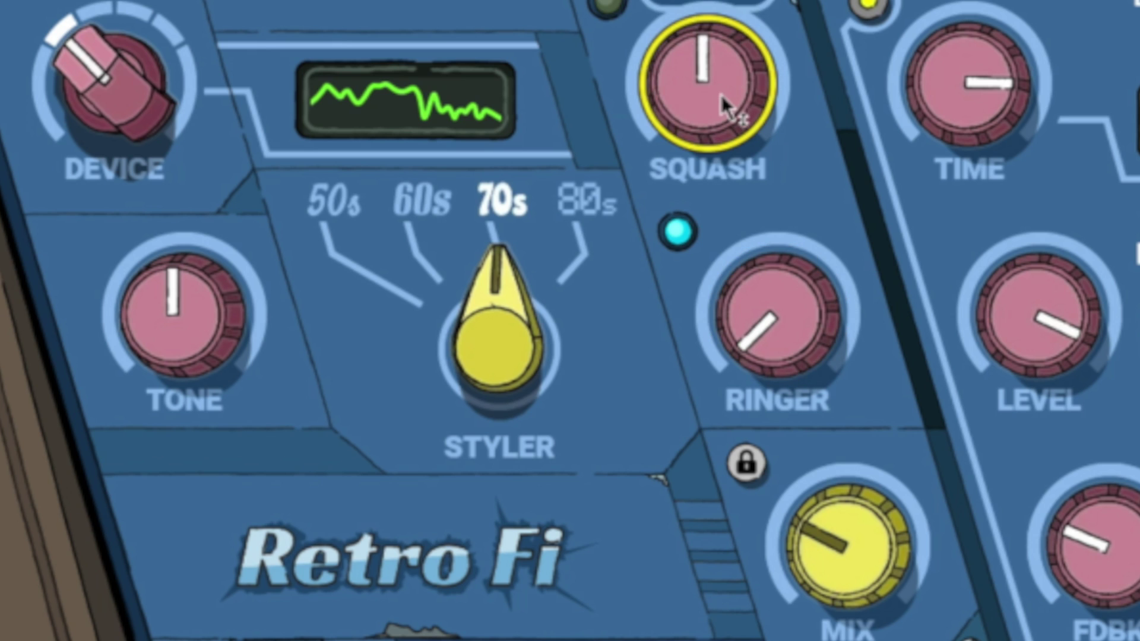
pyautogui.moveTo(860, 571)
pyautogui.mouseDown()
pyautogui.moveTo(862, 552)
pyautogui.moveTo(866, 579)
pyautogui.moveTo(865, 562)
pyautogui.mouseUp()
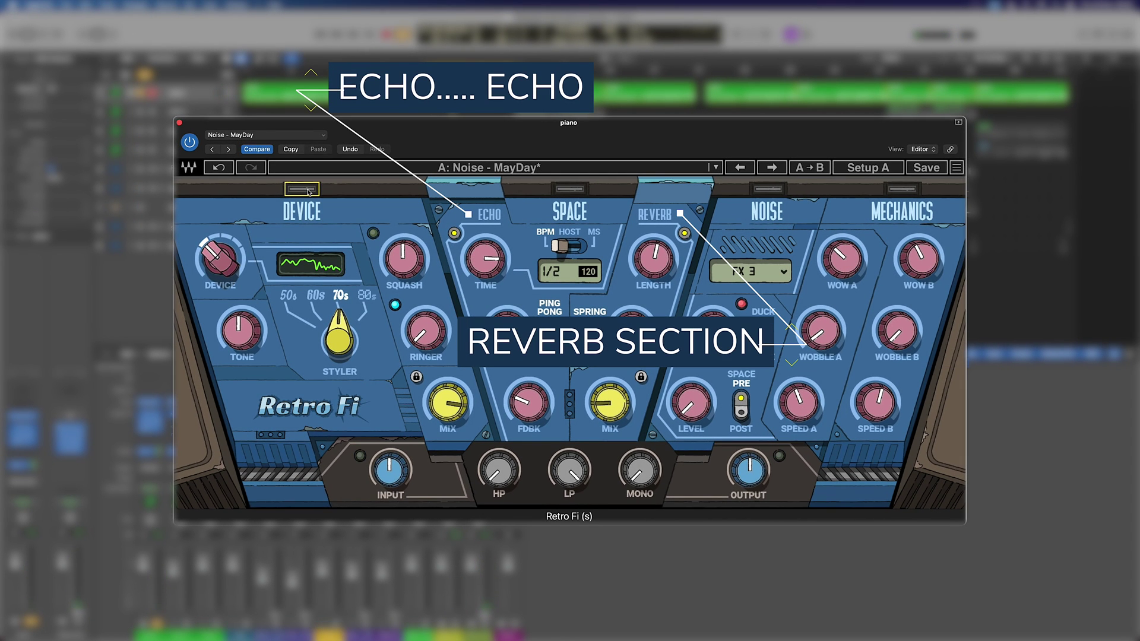
# Enable the Space section and switch off both its Reverb and its Echo
pyautogui.click(571, 189)
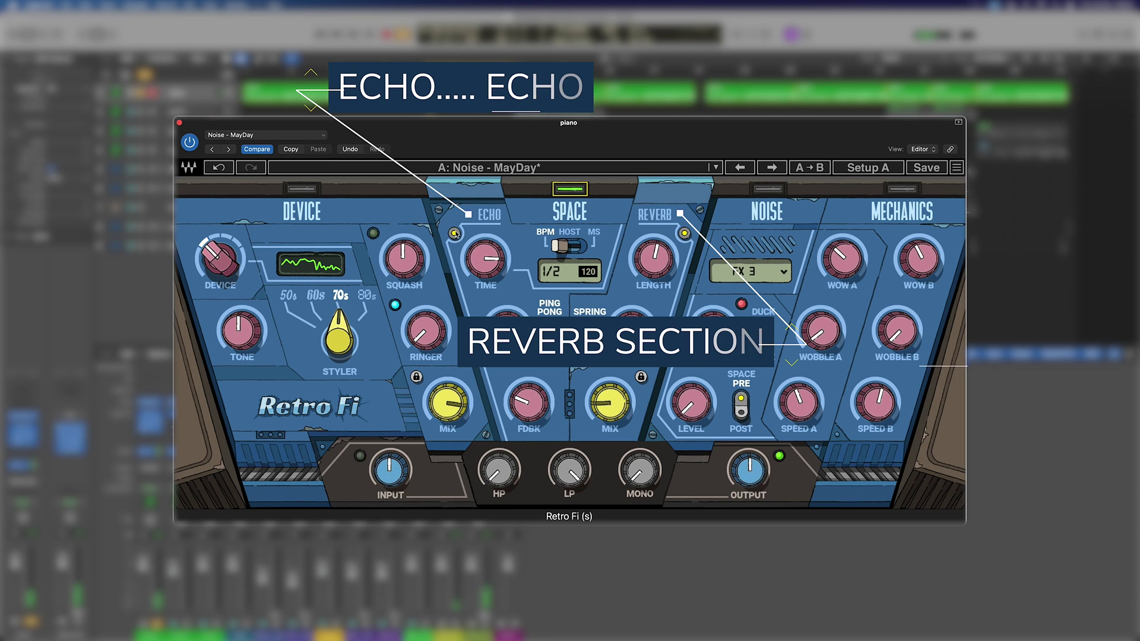
pyautogui.click(684, 233)
pyautogui.click(454, 234)
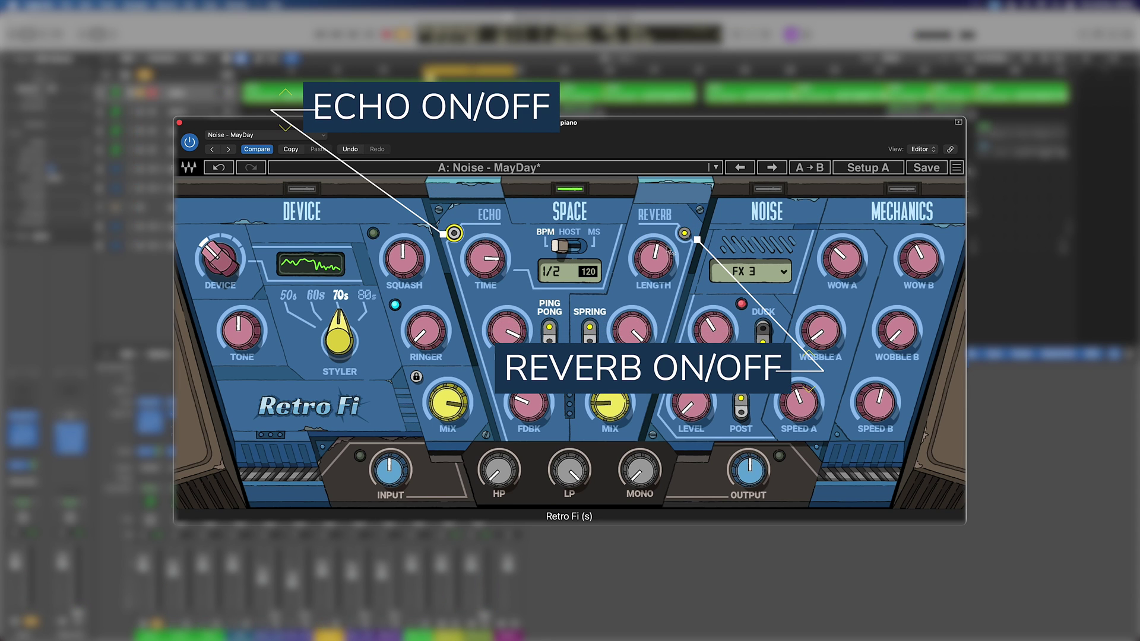
# Step the Echo time mode from Host to MS and back to BPM
pyautogui.click(565, 245)
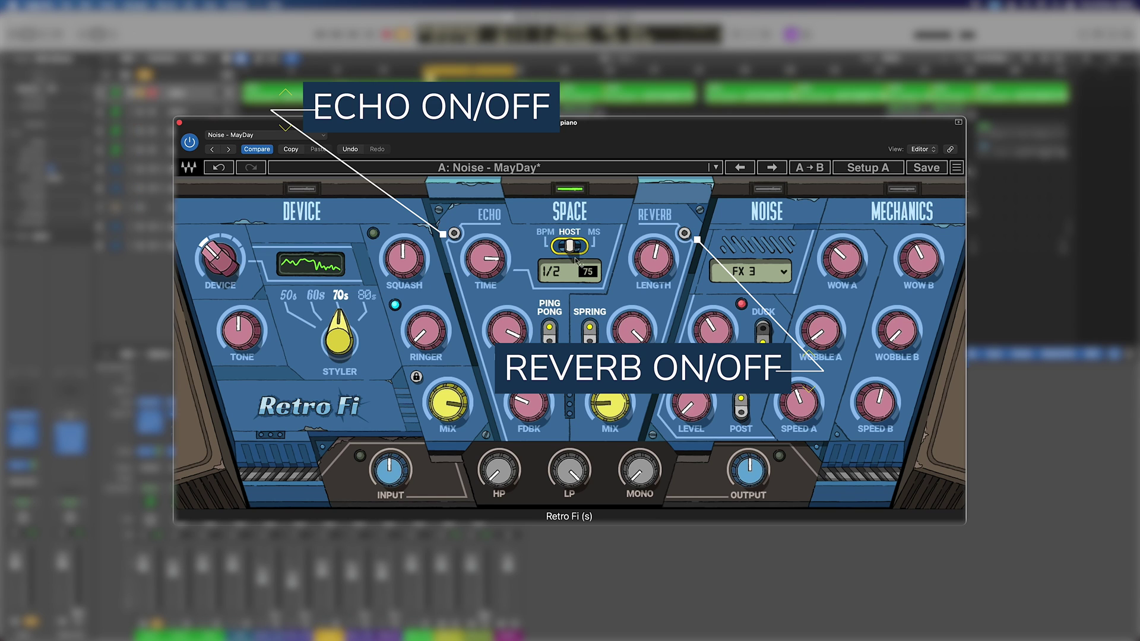
pyautogui.click(572, 247)
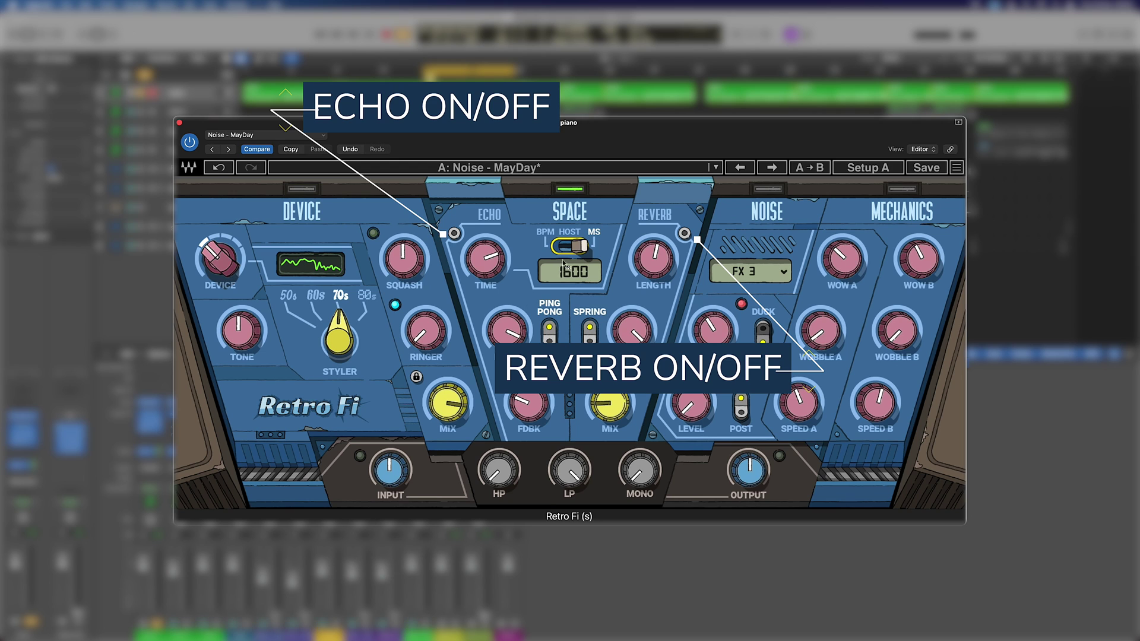
pyautogui.click(577, 246)
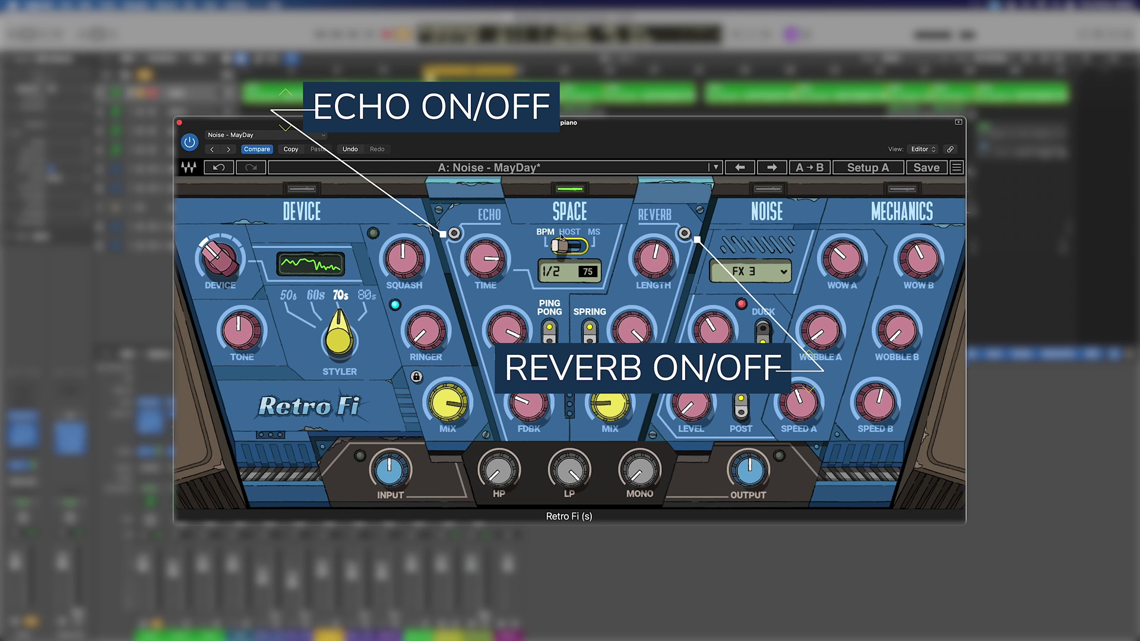
# Try the Echo Time at 1606 in MS mode and return it to 1/2 in BPM mode
pyautogui.moveTo(485, 259)
pyautogui.mouseDown()
pyautogui.moveTo(485, 279)
pyautogui.moveTo(485, 249)
pyautogui.moveTo(500, 259)
pyautogui.moveTo(485, 260)
pyautogui.mouseUp()
pyautogui.click(576, 245)
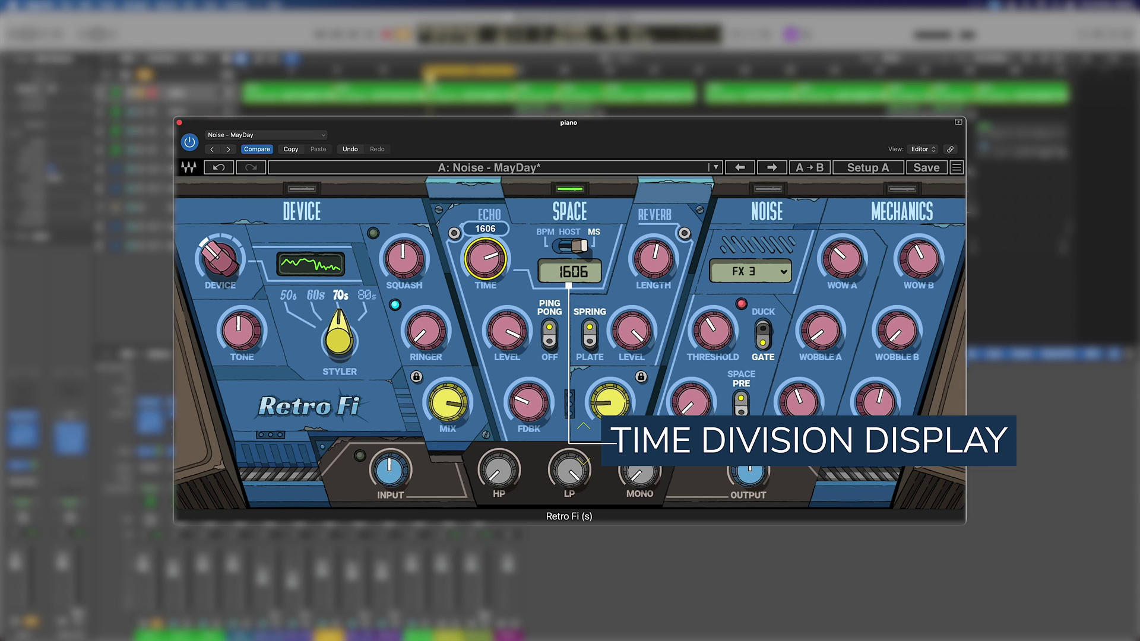
pyautogui.click(574, 245)
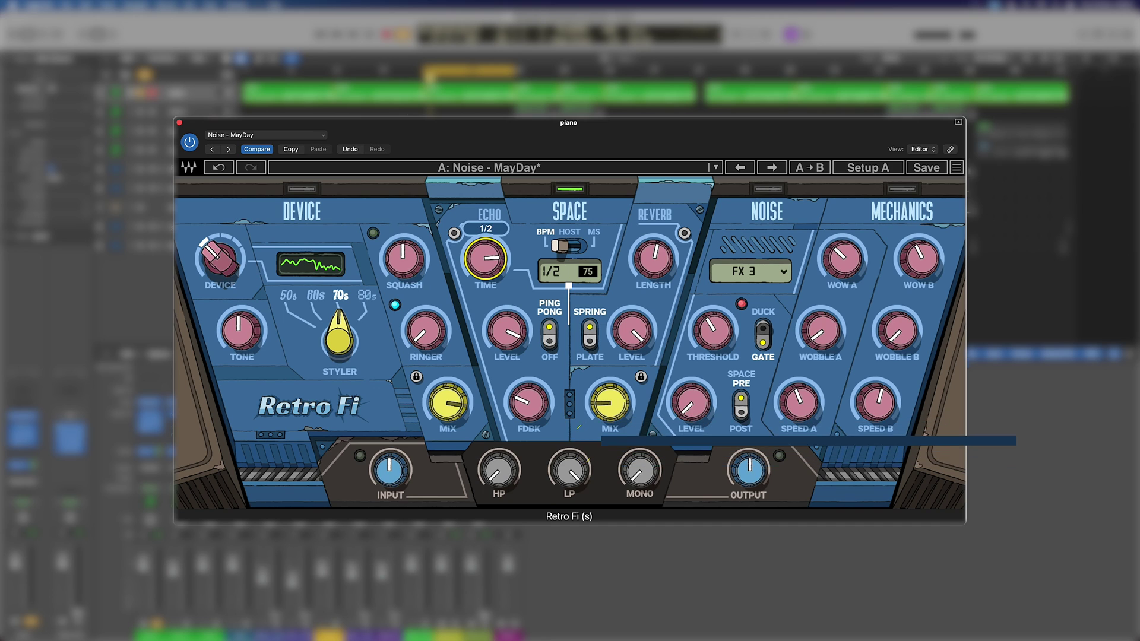
pyautogui.moveTo(493, 258); pyautogui.dragTo(496, 257)
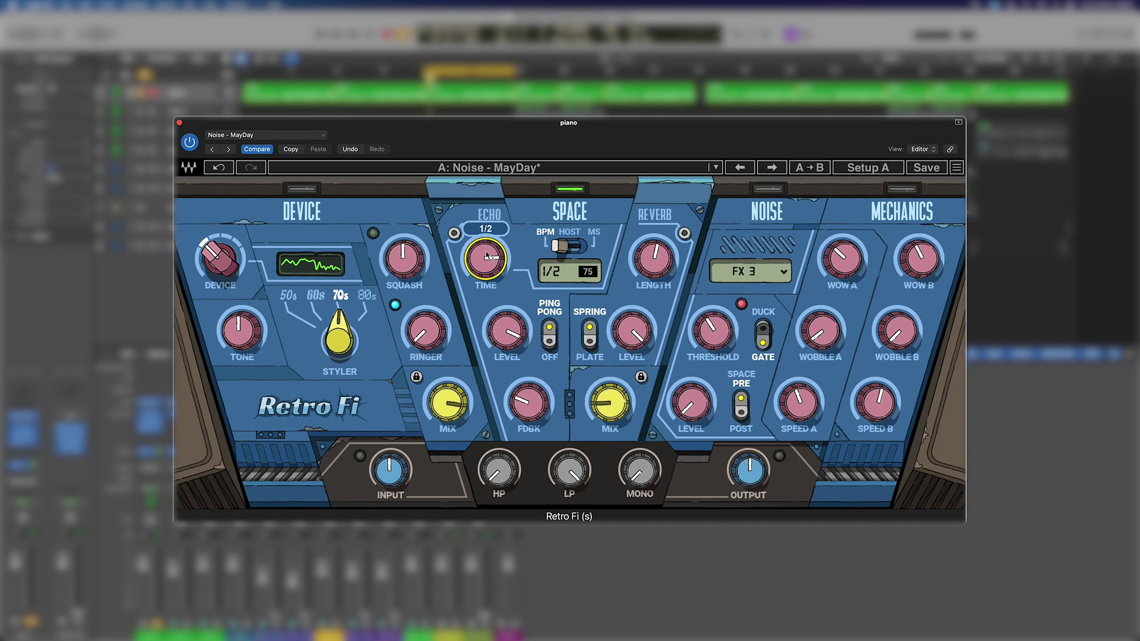
# Switch the Echo's Ping Pong mode off and back on
pyautogui.click(553, 344)
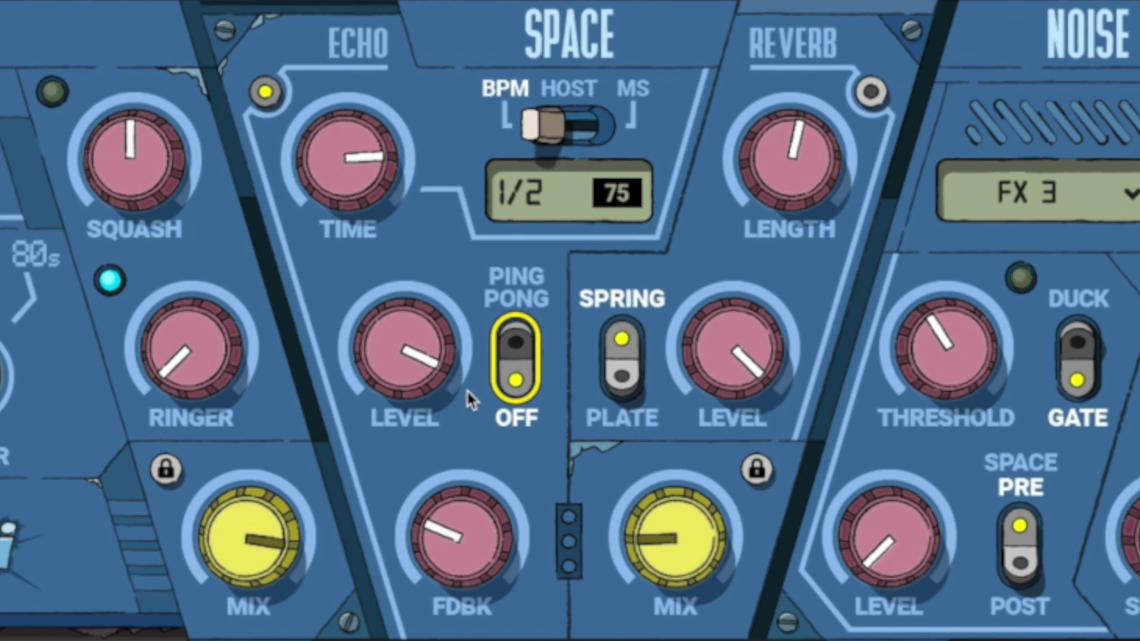
pyautogui.moveTo(469, 538)
pyautogui.click(517, 346)
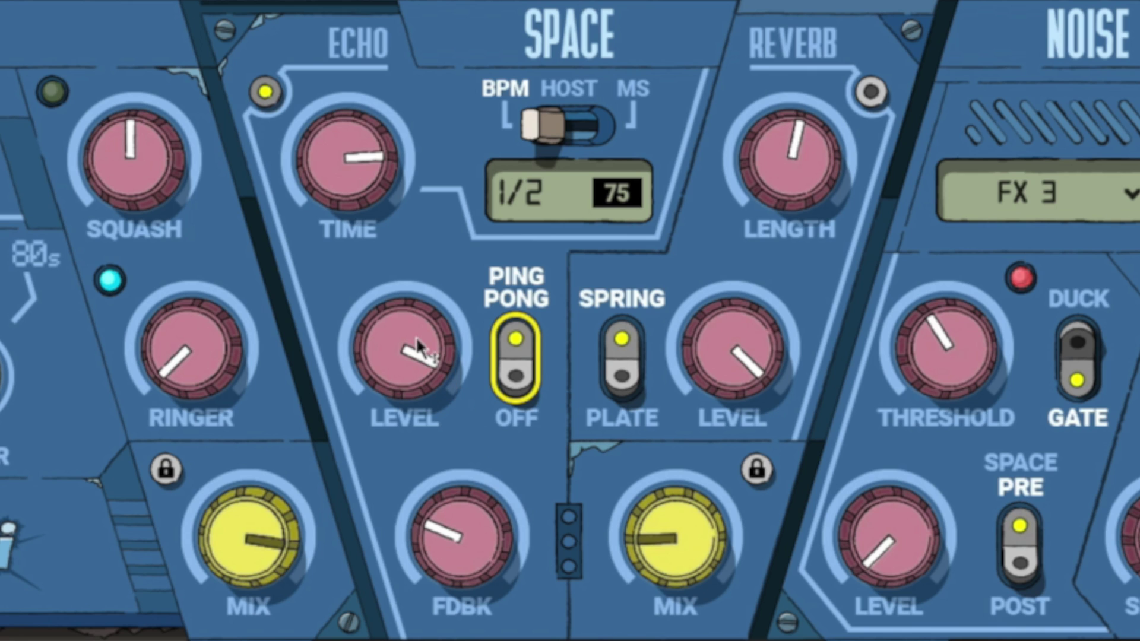
# Raise the Echo feedback to 147.9 % and set the Echo Level to about -12.5 dB
pyautogui.moveTo(412, 324); pyautogui.dragTo(475, 573)
pyautogui.scroll(10, 475, 572)
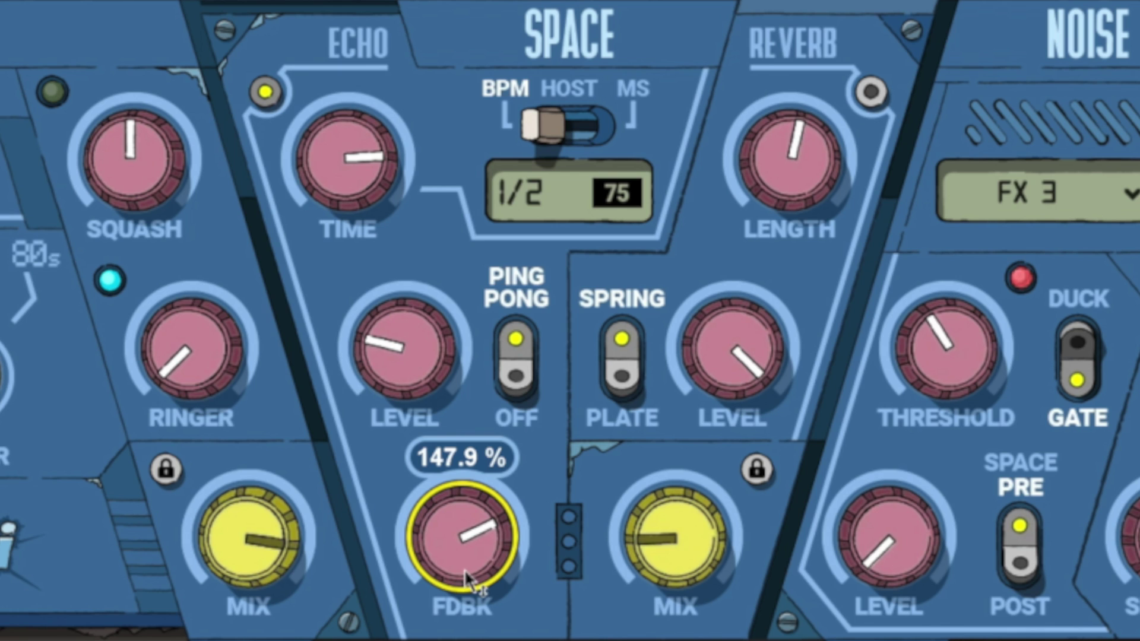
pyautogui.scroll(10, 421, 388)
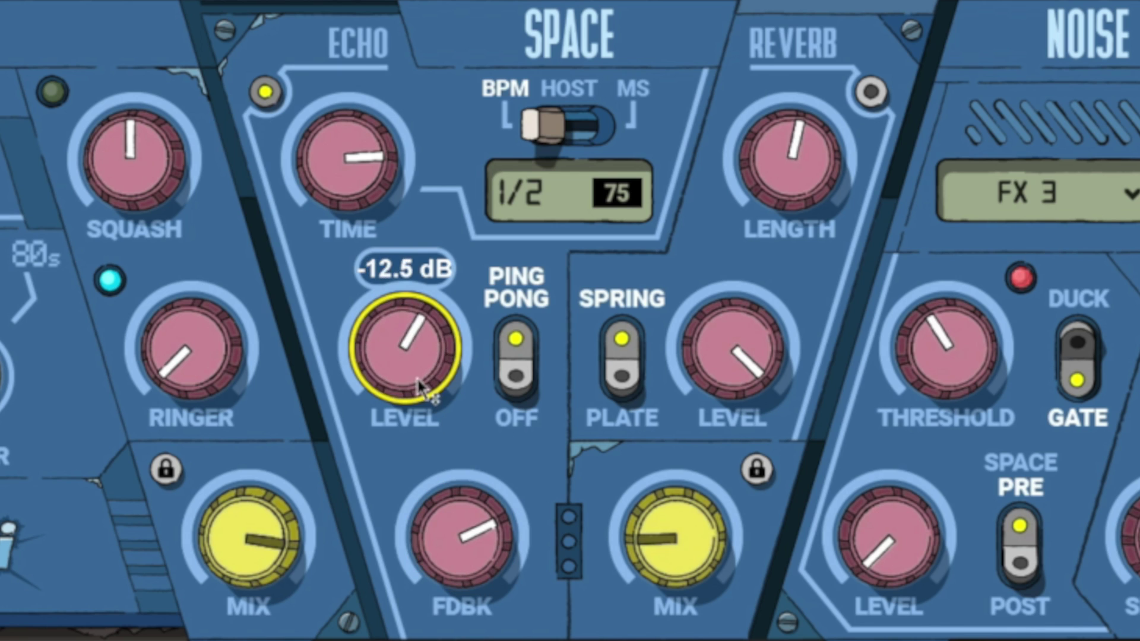
pyautogui.moveTo(495, 561)
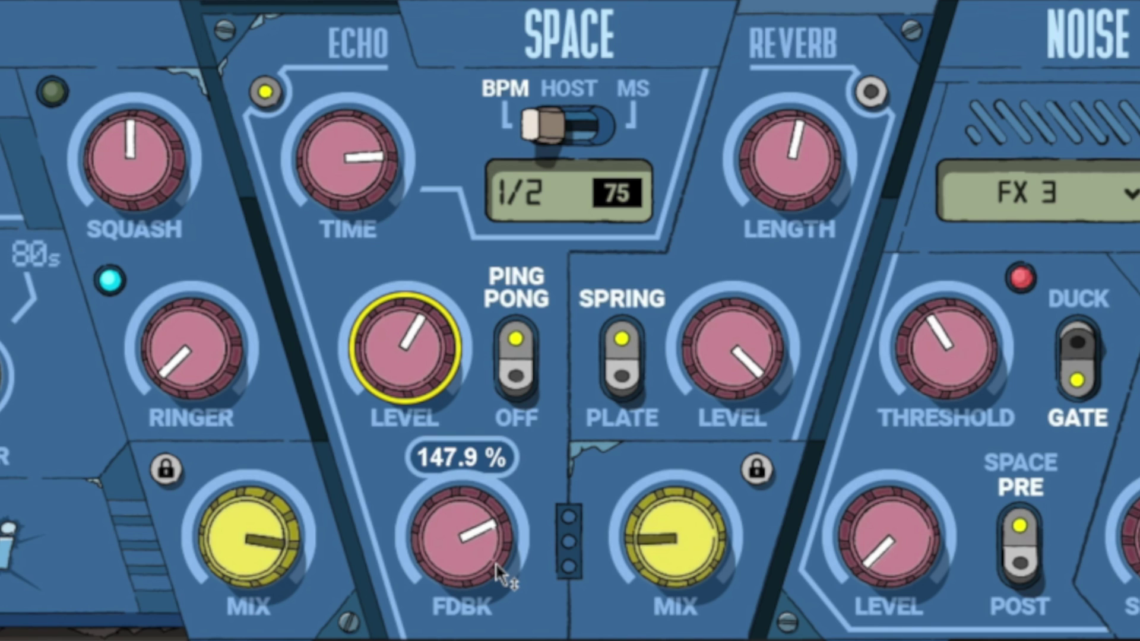
pyautogui.scroll(1, 425, 353)
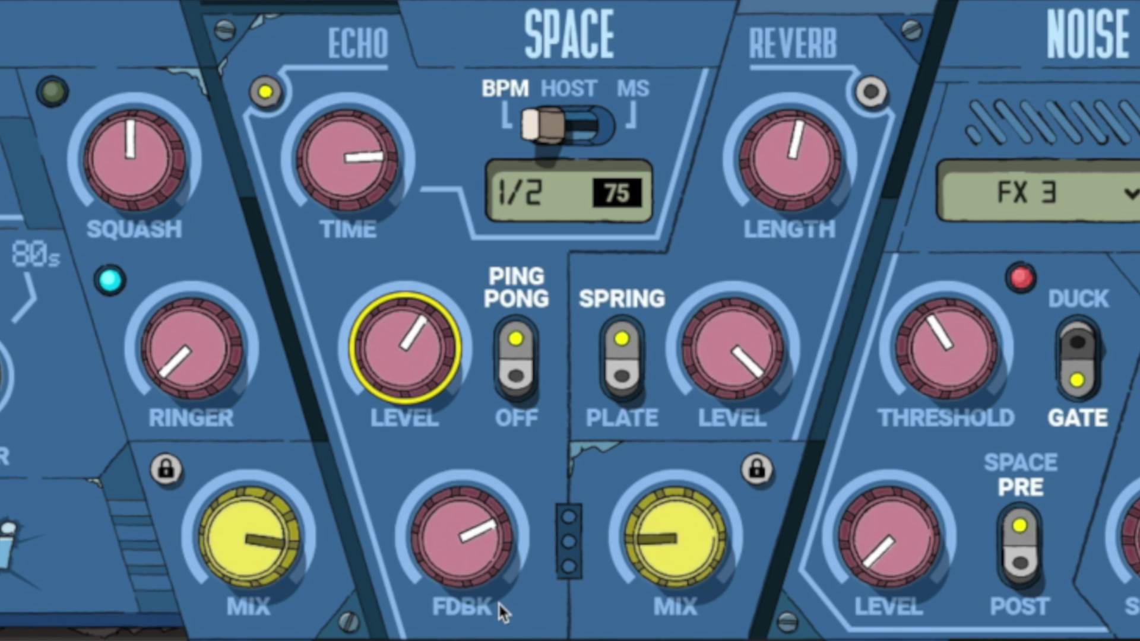
# Lower the Echo feedback through 71.9 % to 0.1 %, and reset it to its default
pyautogui.click(477, 530)
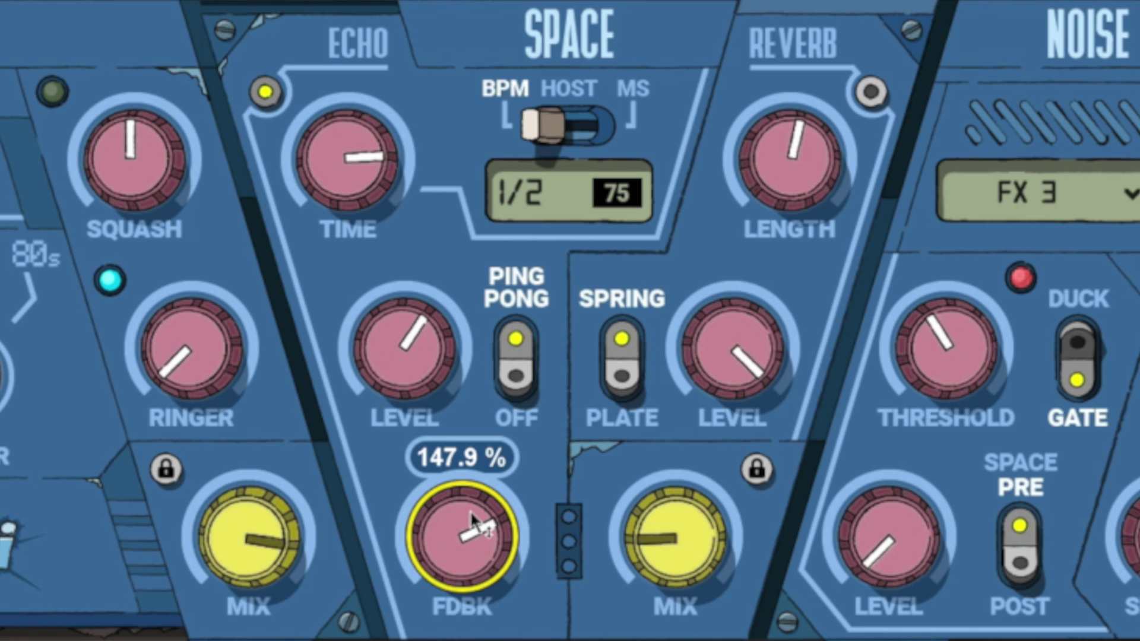
pyautogui.scroll(-10, 473, 518)
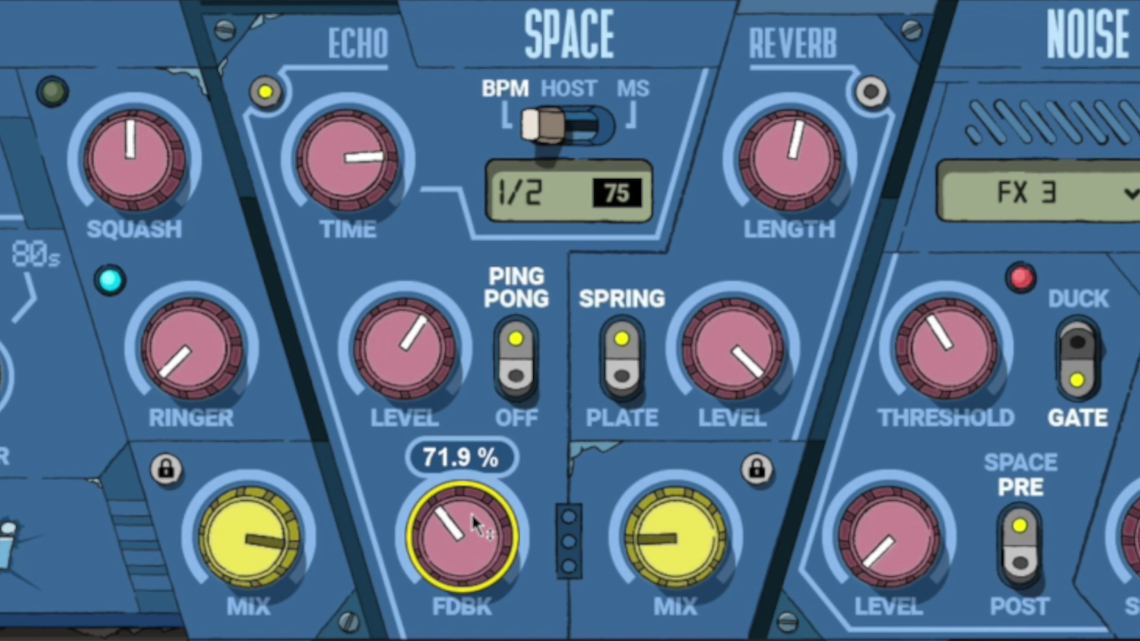
pyautogui.moveTo(461, 513)
pyautogui.mouseDown()
pyautogui.moveTo(461, 629)
pyautogui.moveTo(458, 511)
pyautogui.mouseUp()
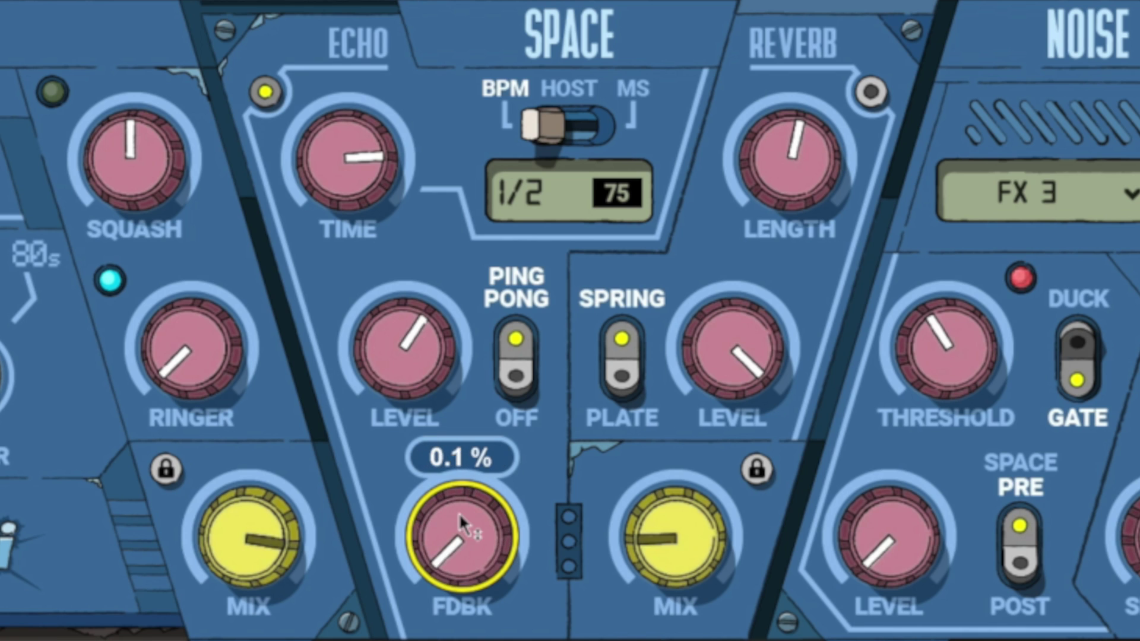
pyautogui.doubleClick(461, 510)
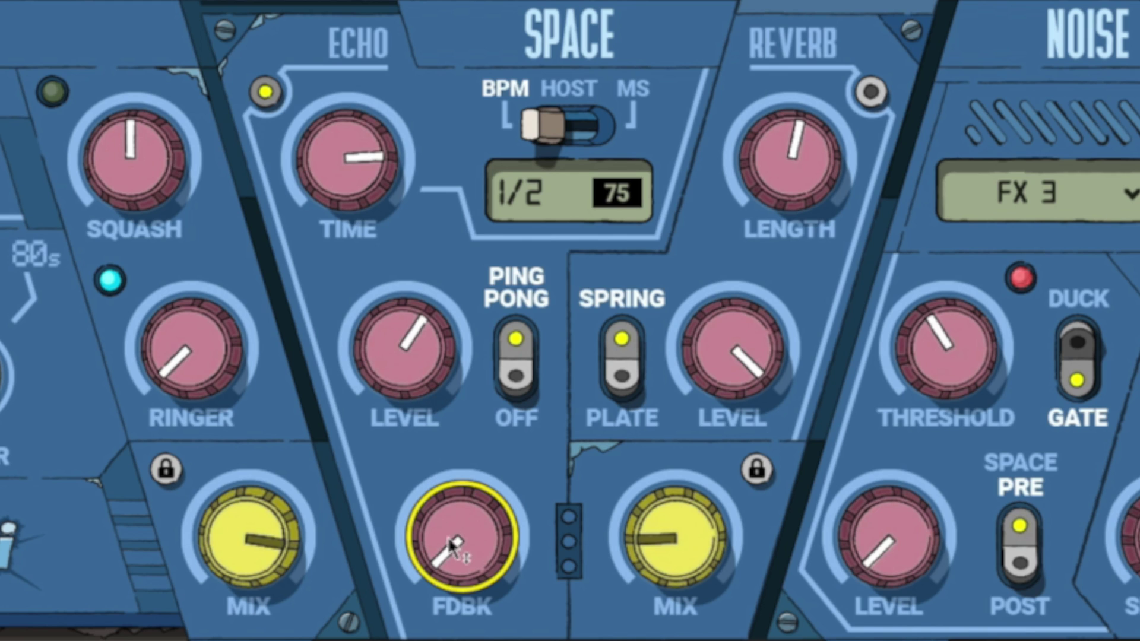
# Activate the Reverb with a shorter Length and switch the Echo off
pyautogui.moveTo(827, 173); pyautogui.dragTo(768, 136)
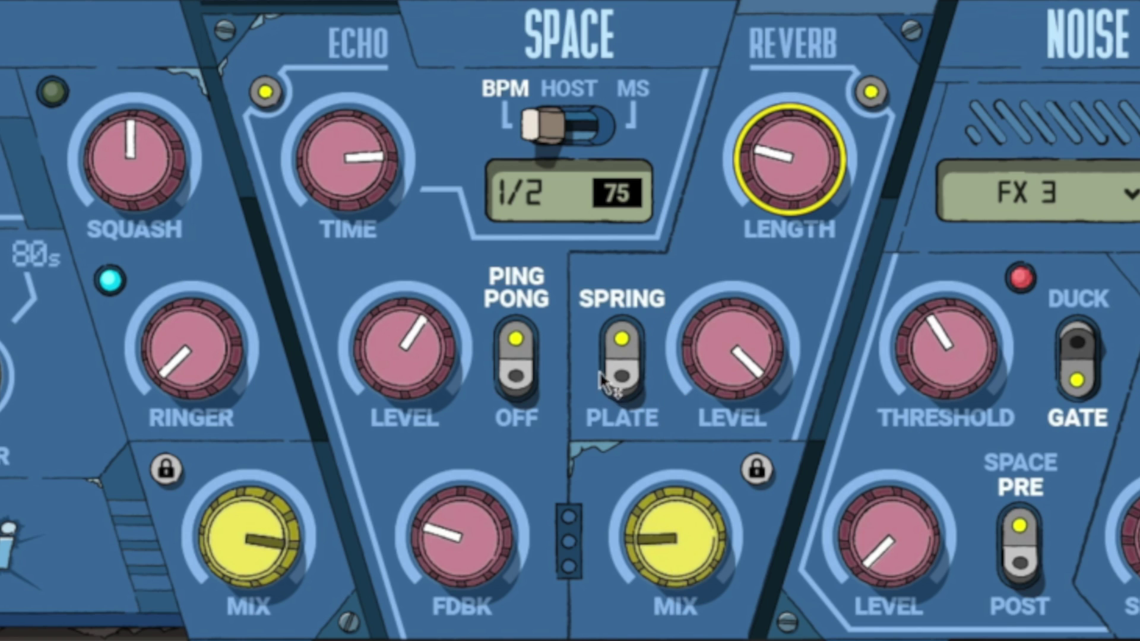
pyautogui.click(270, 94)
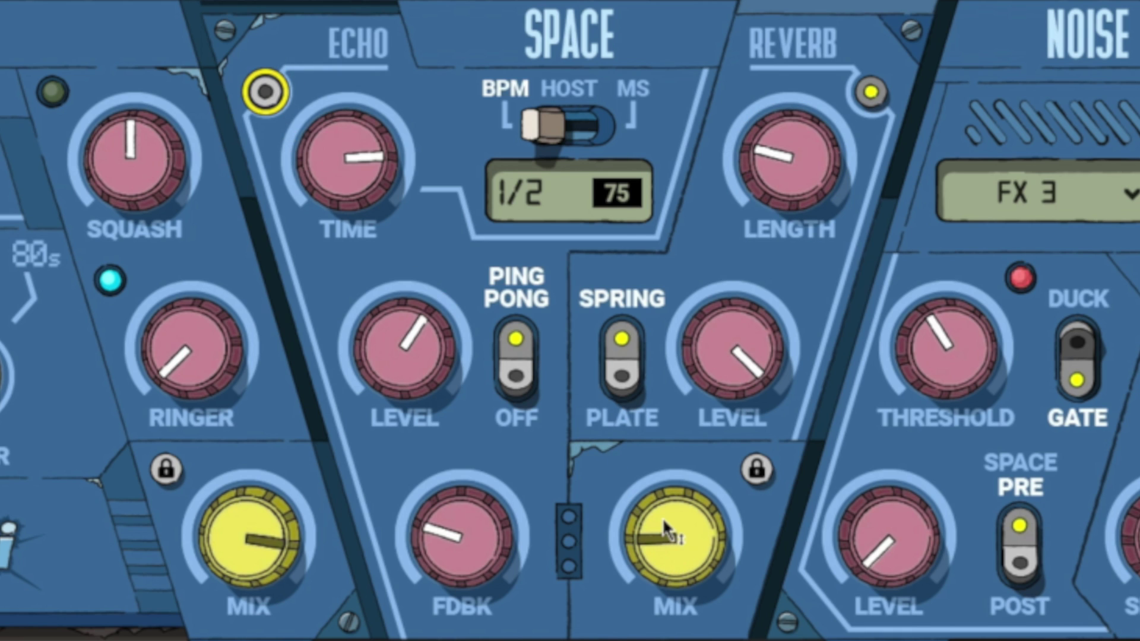
# Switch the Reverb from Spring to Plate and shorten its Length to 0.58 Sec
pyautogui.click(618, 386)
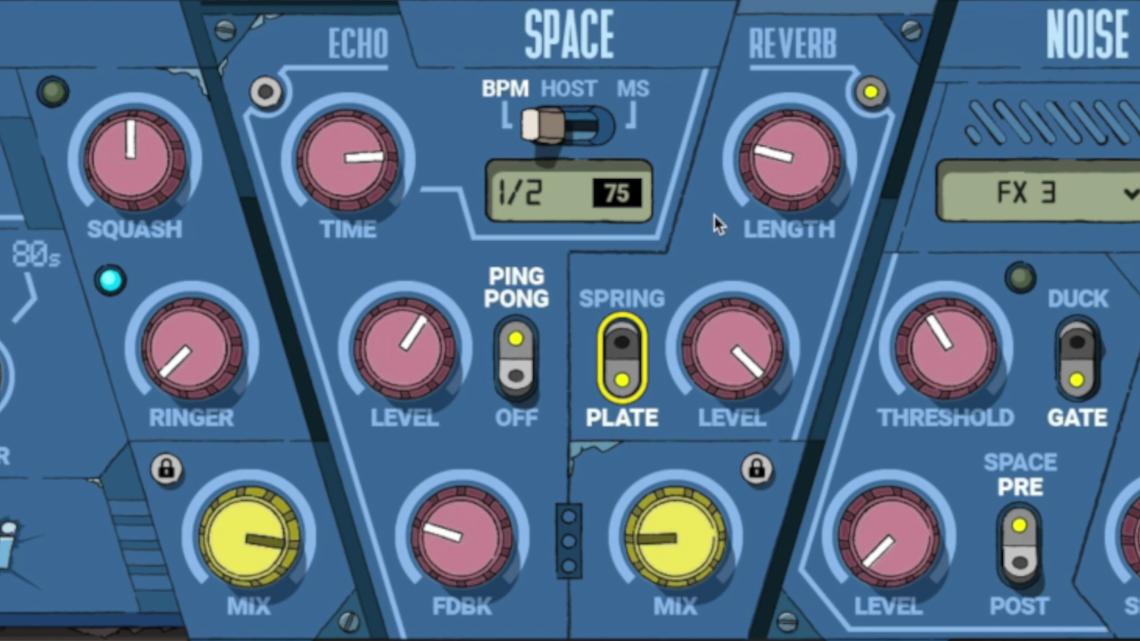
pyautogui.moveTo(777, 172)
pyautogui.mouseDown()
pyautogui.moveTo(778, 212)
pyautogui.moveTo(780, 151)
pyautogui.mouseUp()
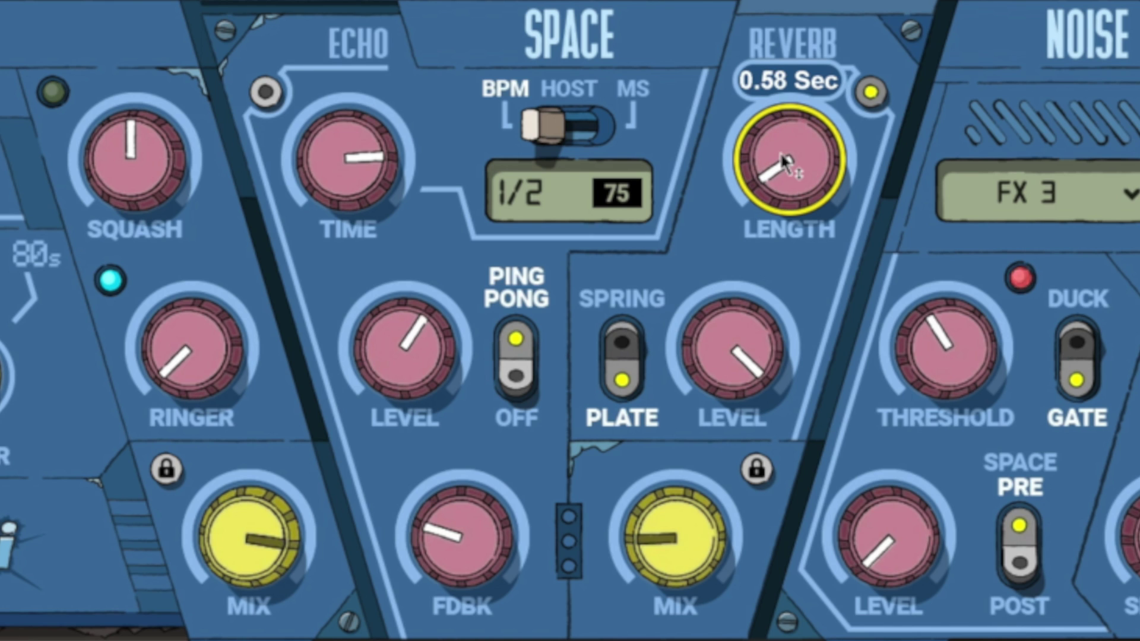
pyautogui.moveTo(674, 539); pyautogui.dragTo(670, 537)
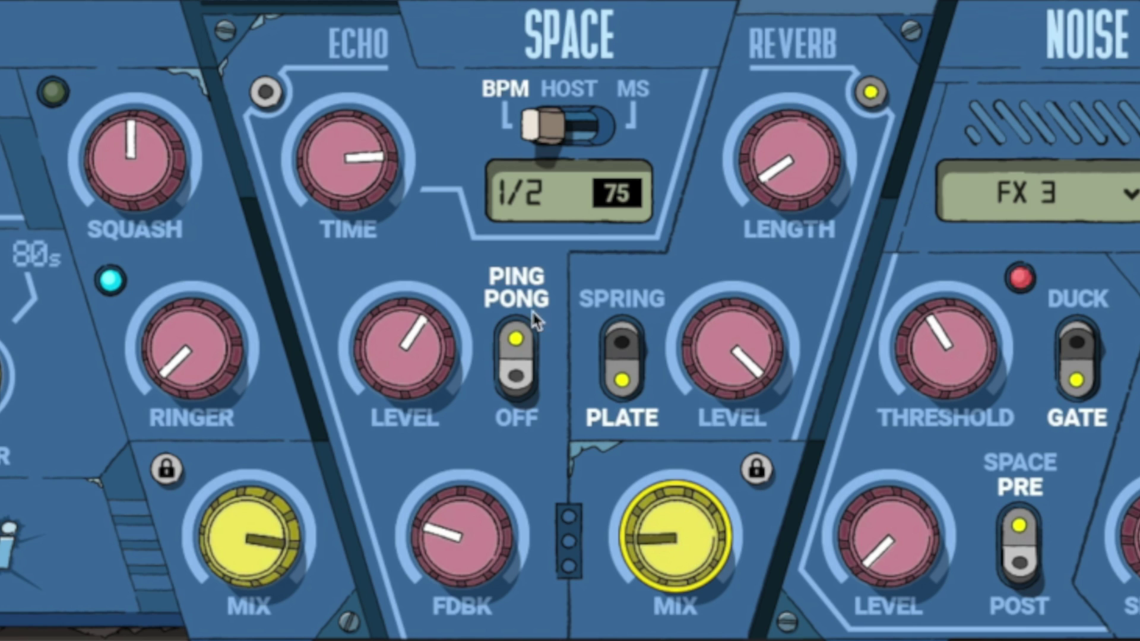
# Turn the Echo and the Device section back on, and compare the sound by bypassing and re-enabling the whole plugin
pyautogui.click(265, 92)
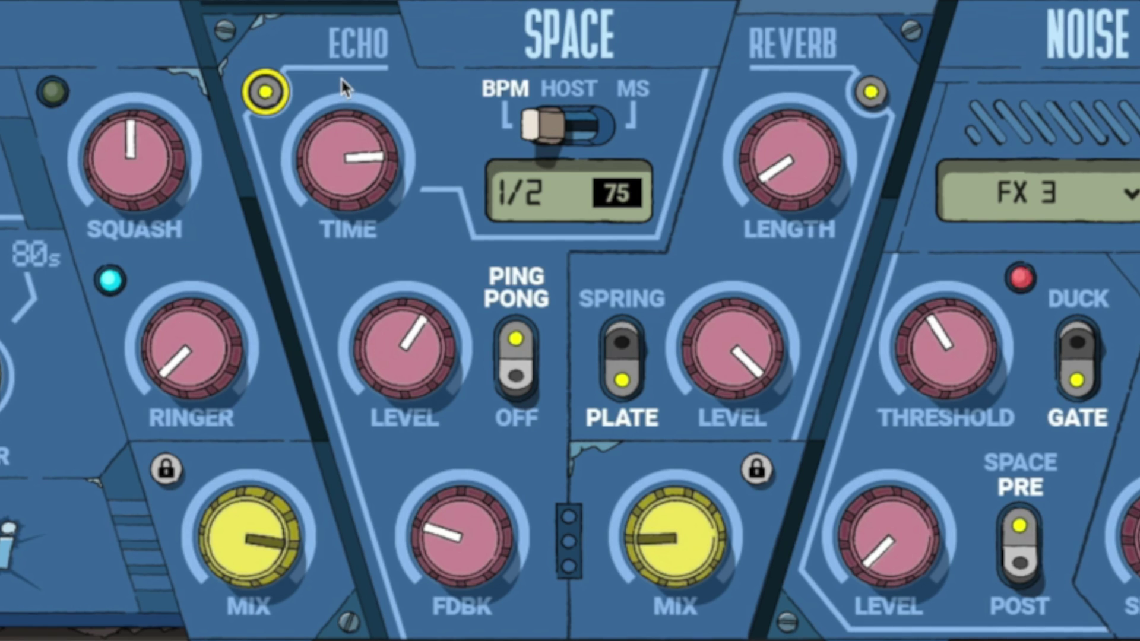
pyautogui.moveTo(374, 380)
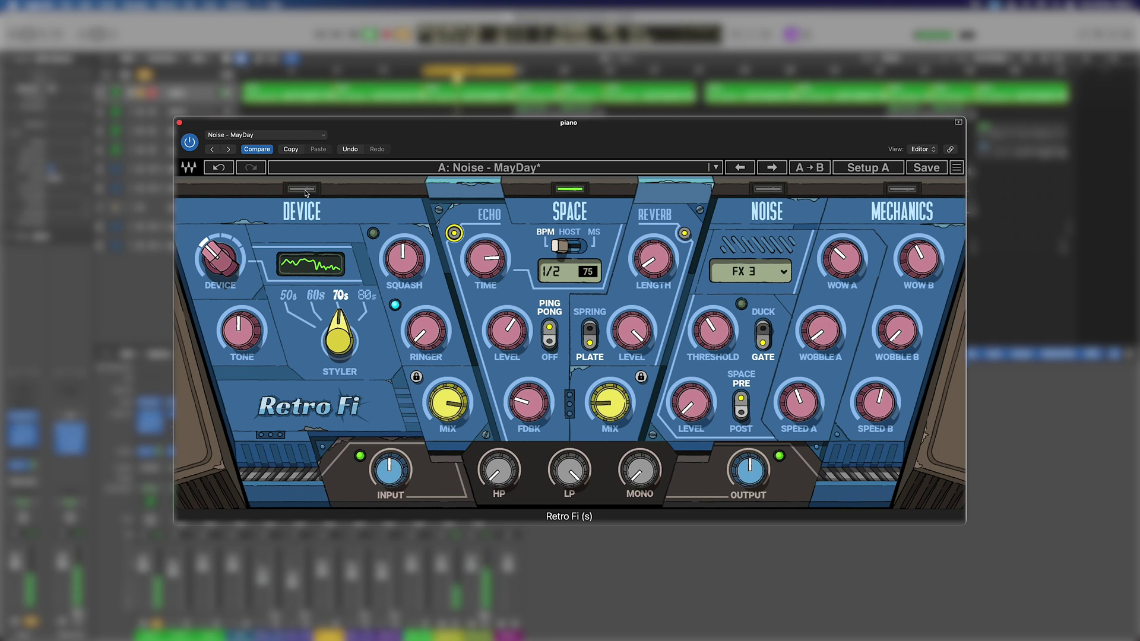
pyautogui.click(305, 190)
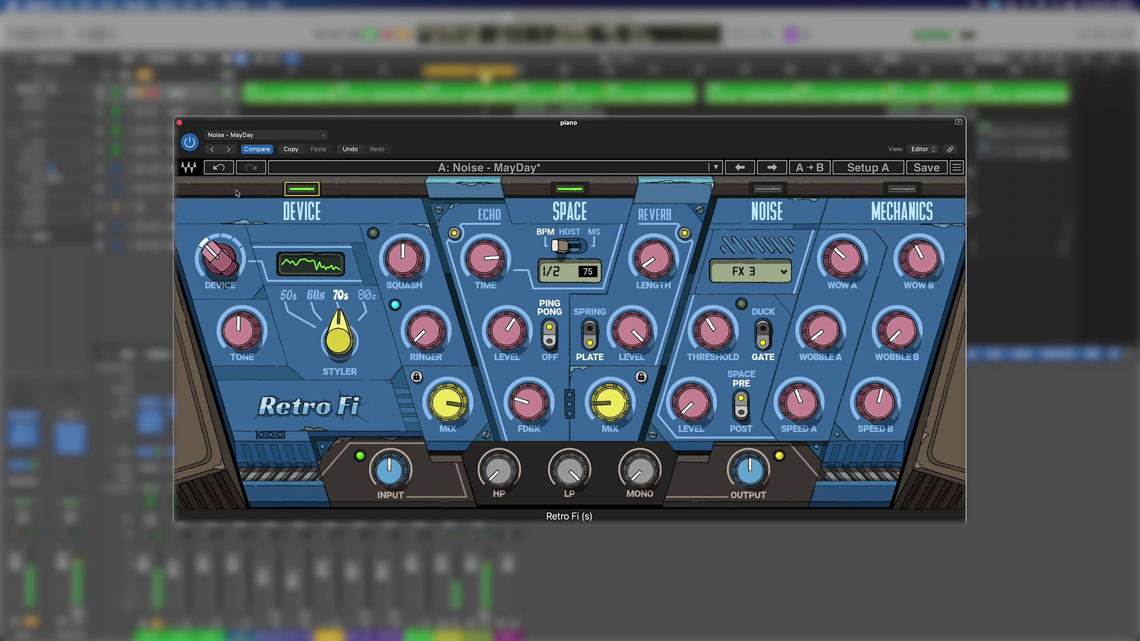
pyautogui.click(188, 143)
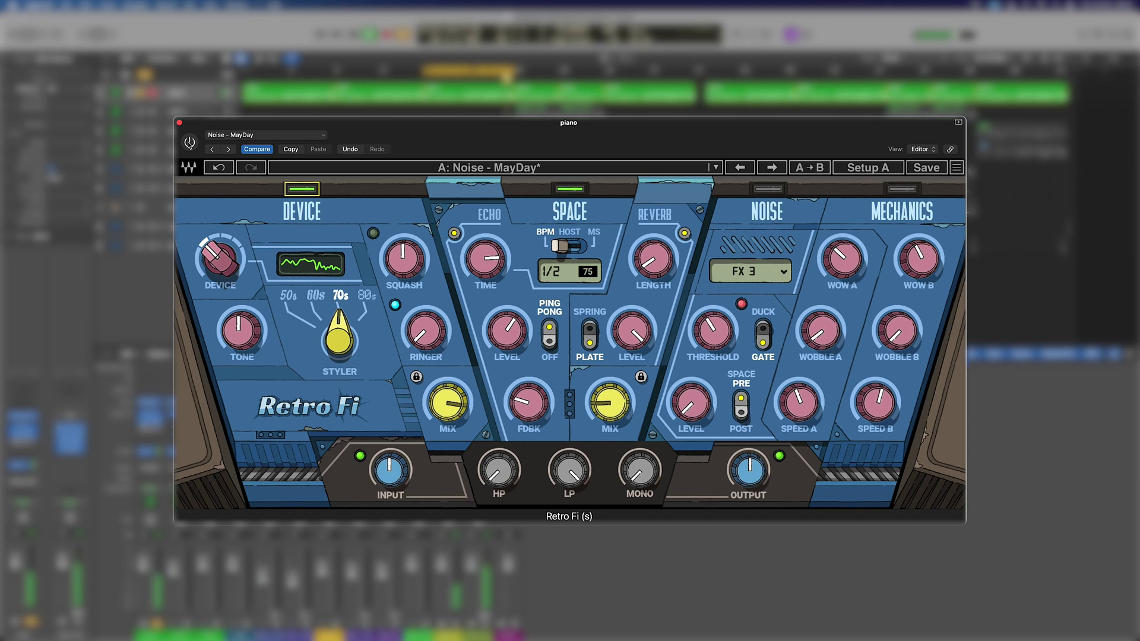
pyautogui.click(188, 143)
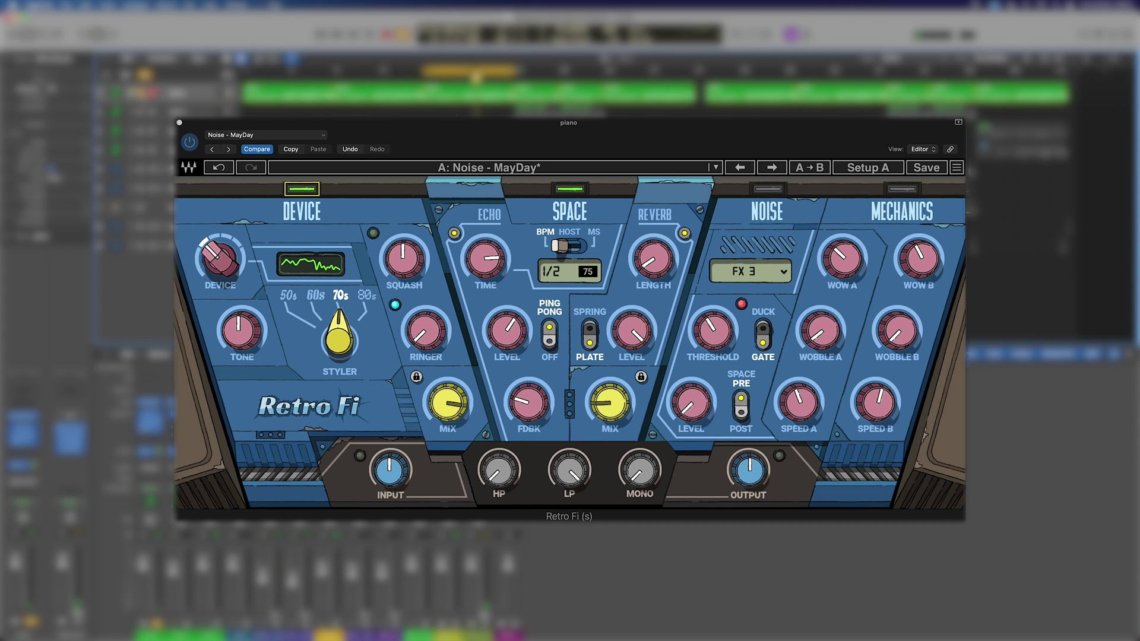
# Turn off the Device and Space sections, and turn on the Noise section with its Level raised to near the middle
pyautogui.click(302, 190)
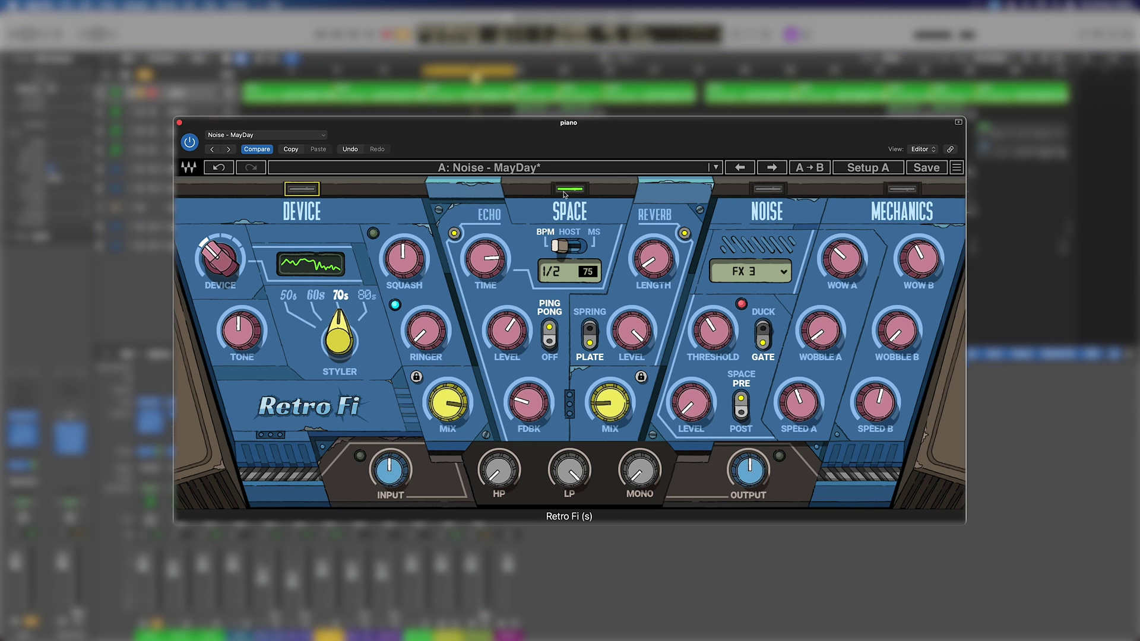
pyautogui.click(582, 190)
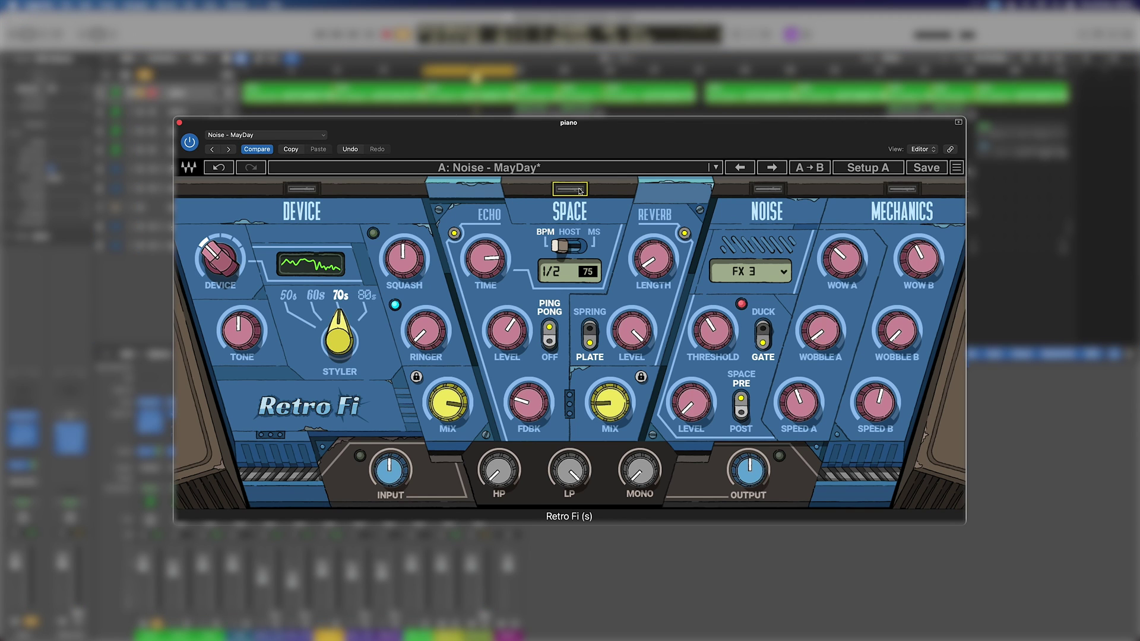
pyautogui.click(776, 188)
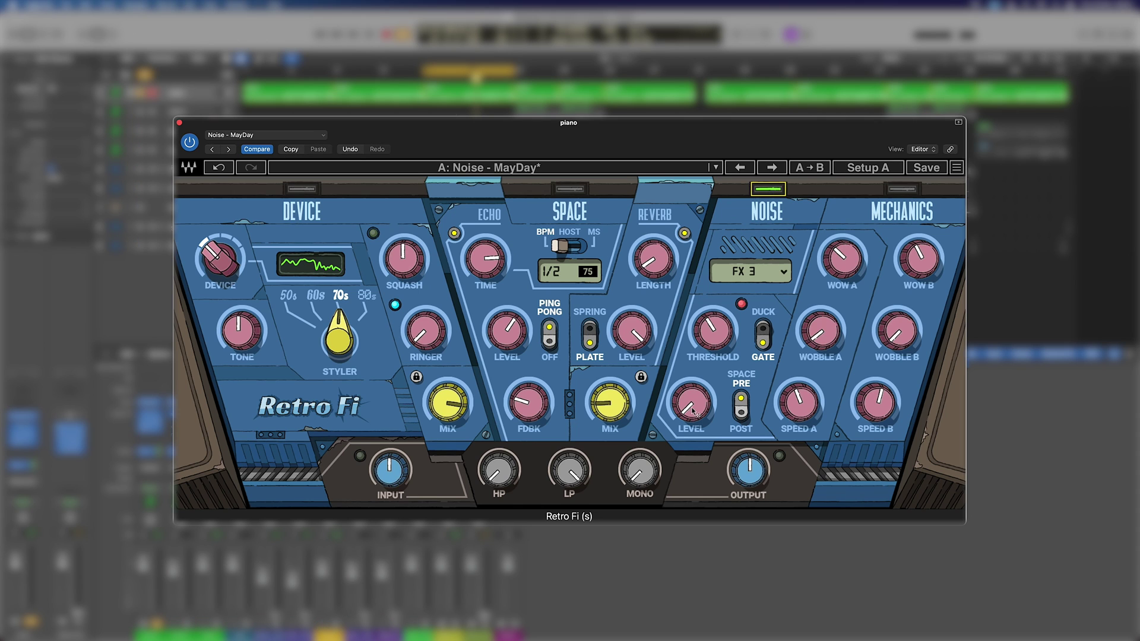
pyautogui.scroll(10, 693, 411)
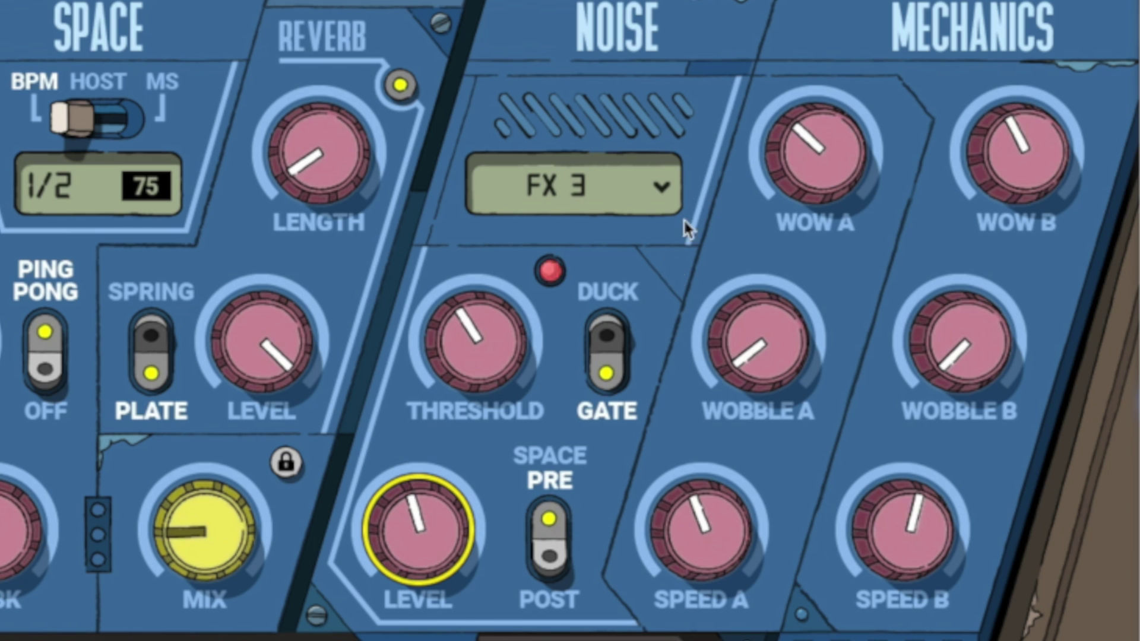
pyautogui.scroll(-2, 658, 186)
# Choose the FX4 noise and raise the Noise Level to -29.0 dB
pyautogui.click(650, 187)
pyautogui.moveTo(611, 322)
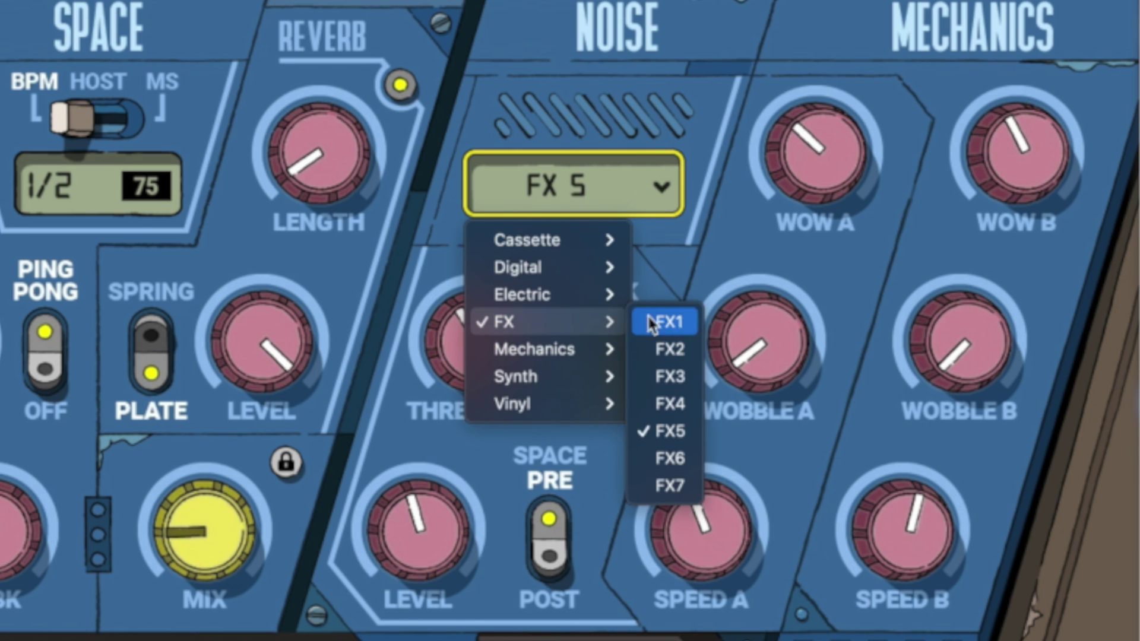
pyautogui.click(674, 400)
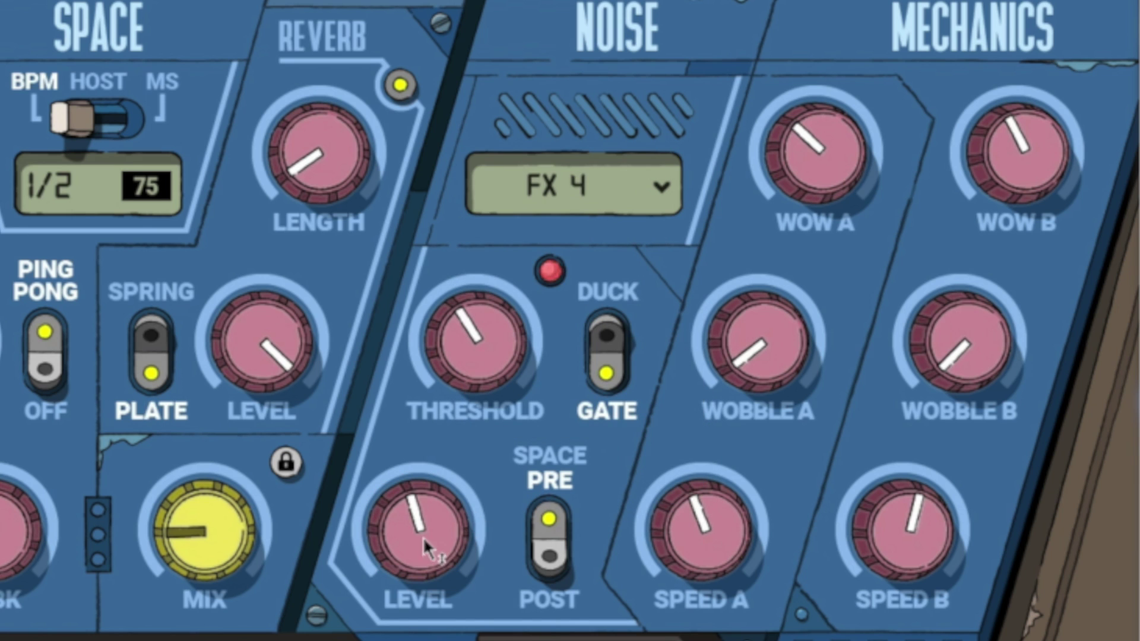
pyautogui.moveTo(422, 537); pyautogui.dragTo(510, 475)
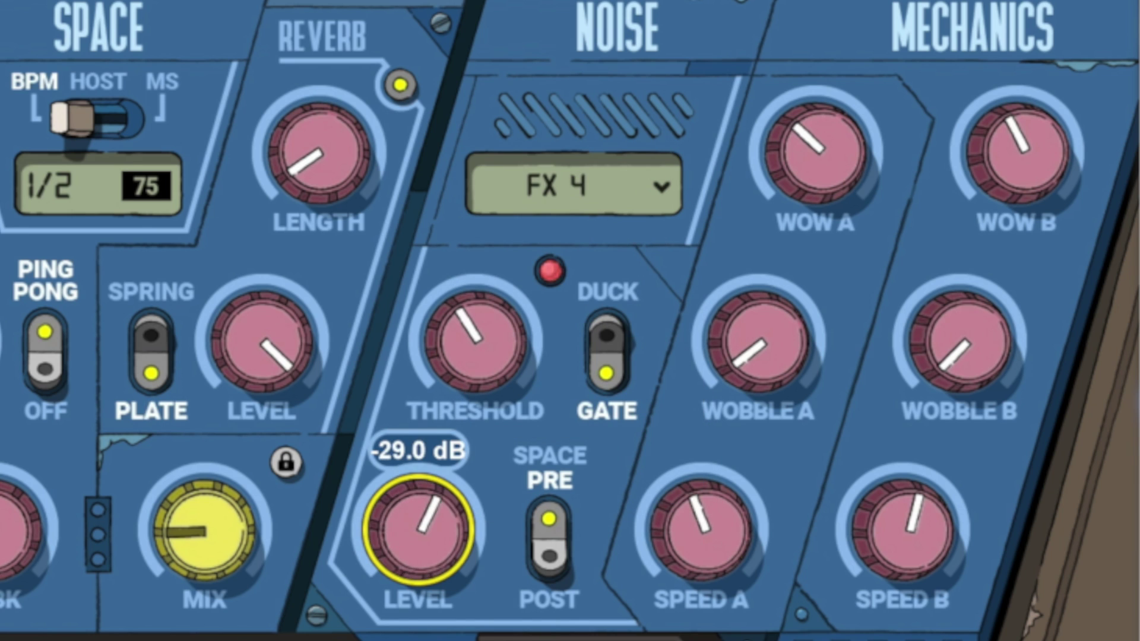
# Try the FX2 noise, switch to FX5 and lower the Noise Level slightly
pyautogui.click(656, 180)
pyautogui.moveTo(564, 326)
pyautogui.click(672, 352)
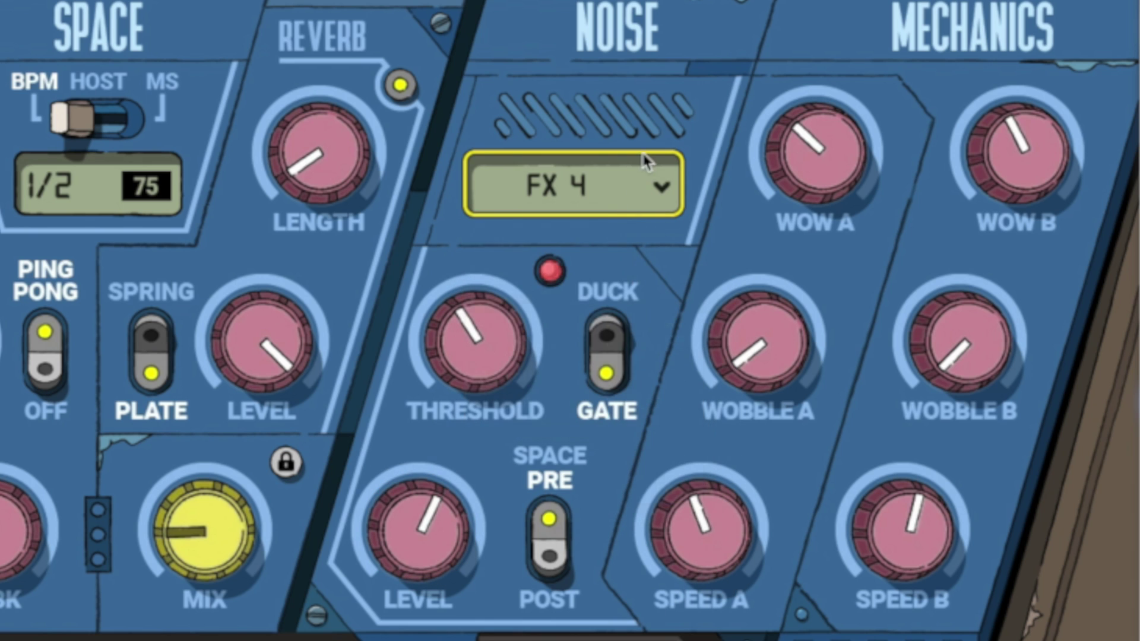
pyautogui.click(665, 187)
pyautogui.moveTo(603, 322)
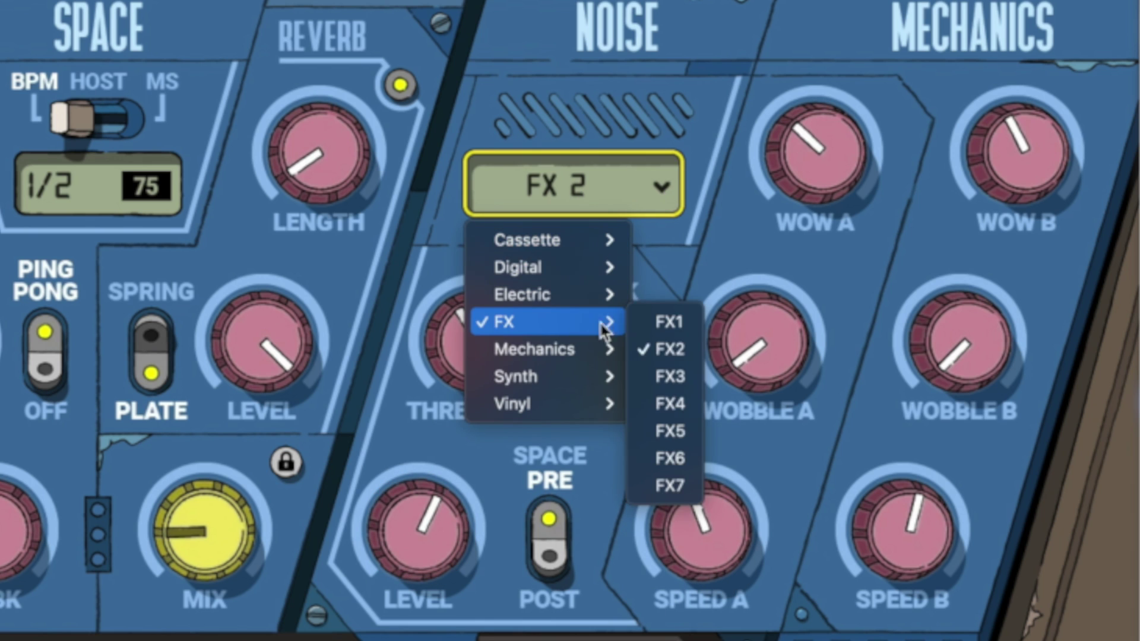
pyautogui.click(672, 437)
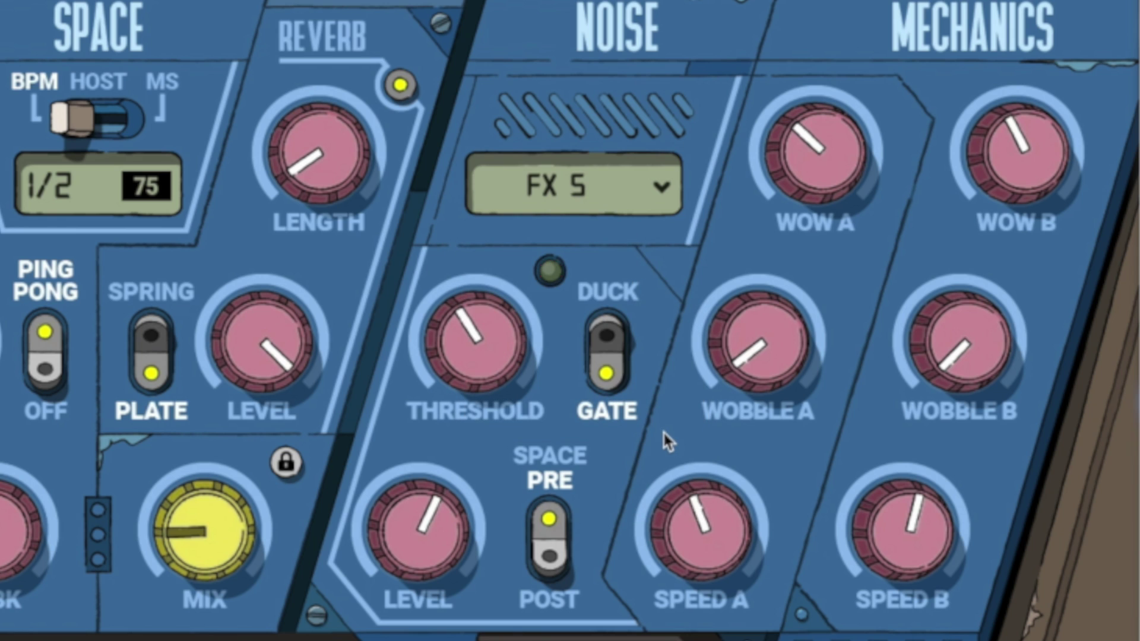
pyautogui.moveTo(424, 525)
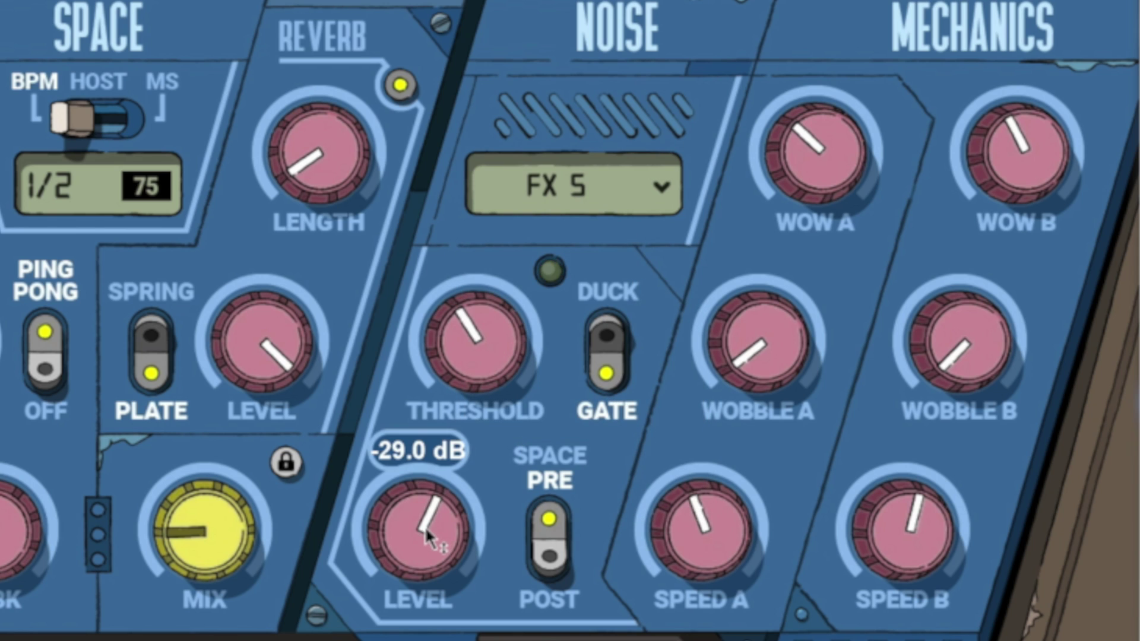
pyautogui.moveTo(433, 504); pyautogui.dragTo(429, 510)
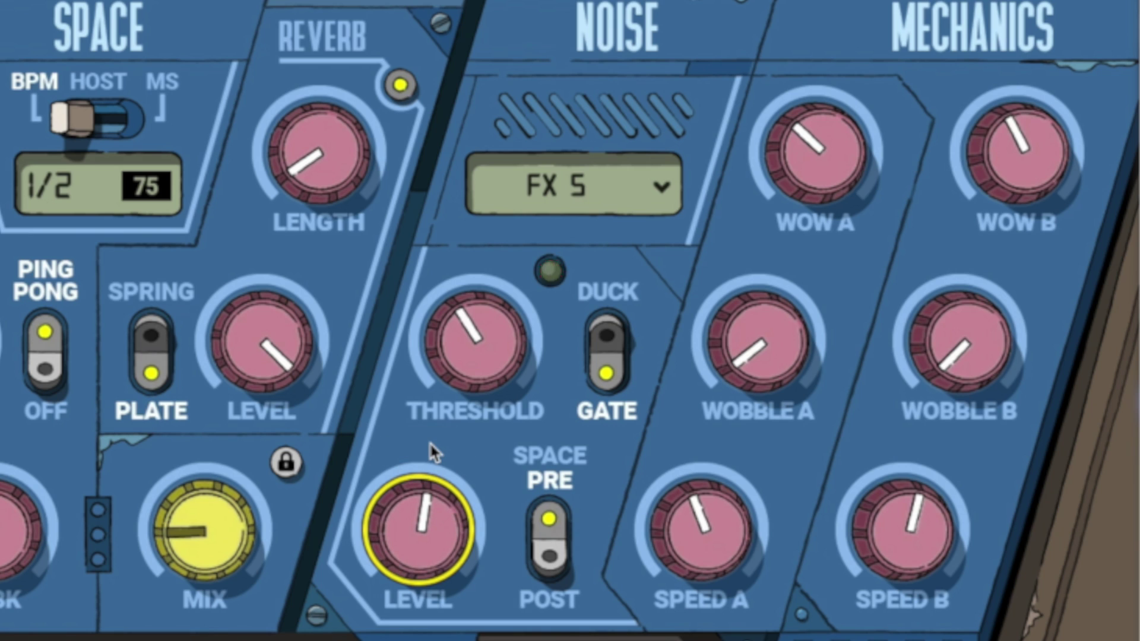
# Try the Noise section's Duck mode, return it to Gate and set the Threshold to -19.9 dB
pyautogui.click(607, 314)
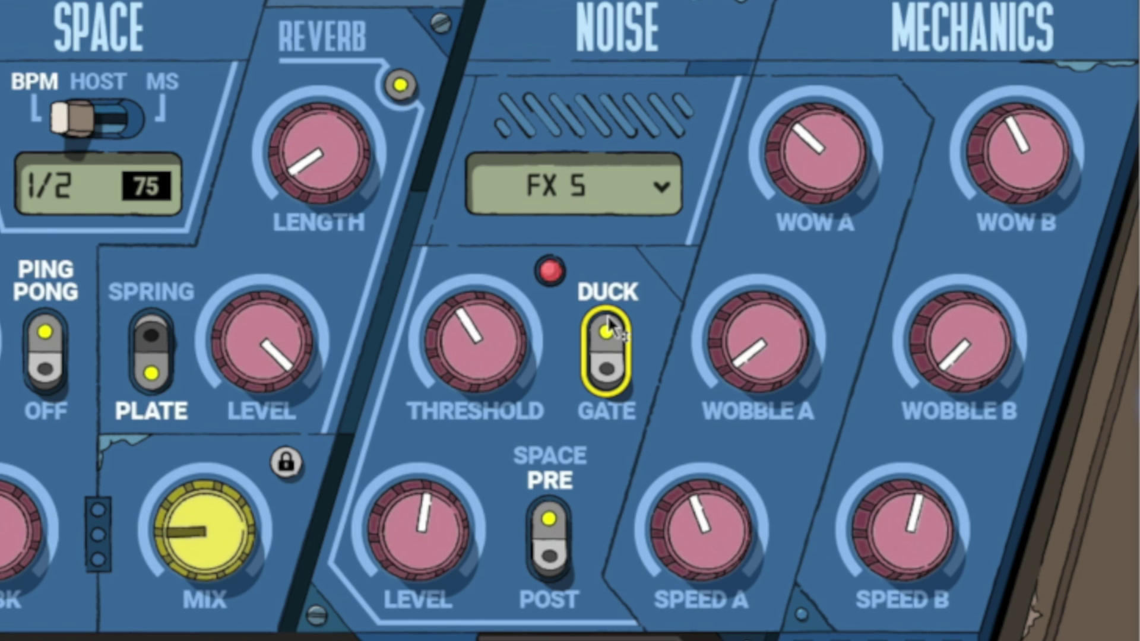
pyautogui.click(608, 374)
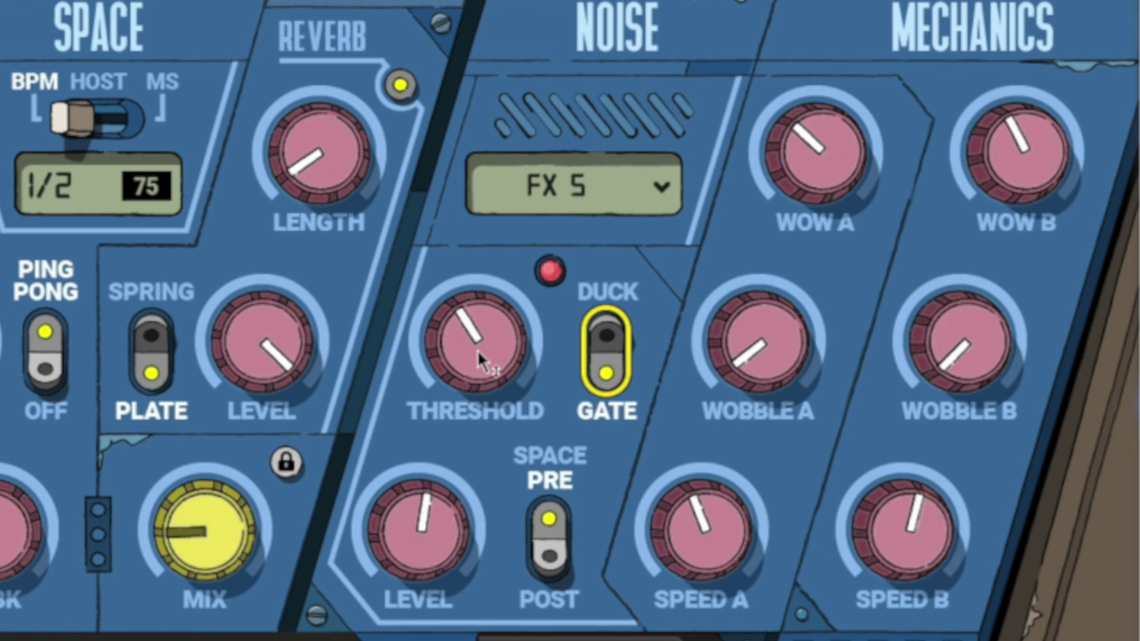
pyautogui.moveTo(477, 350)
pyautogui.moveTo(480, 346); pyautogui.dragTo(484, 386)
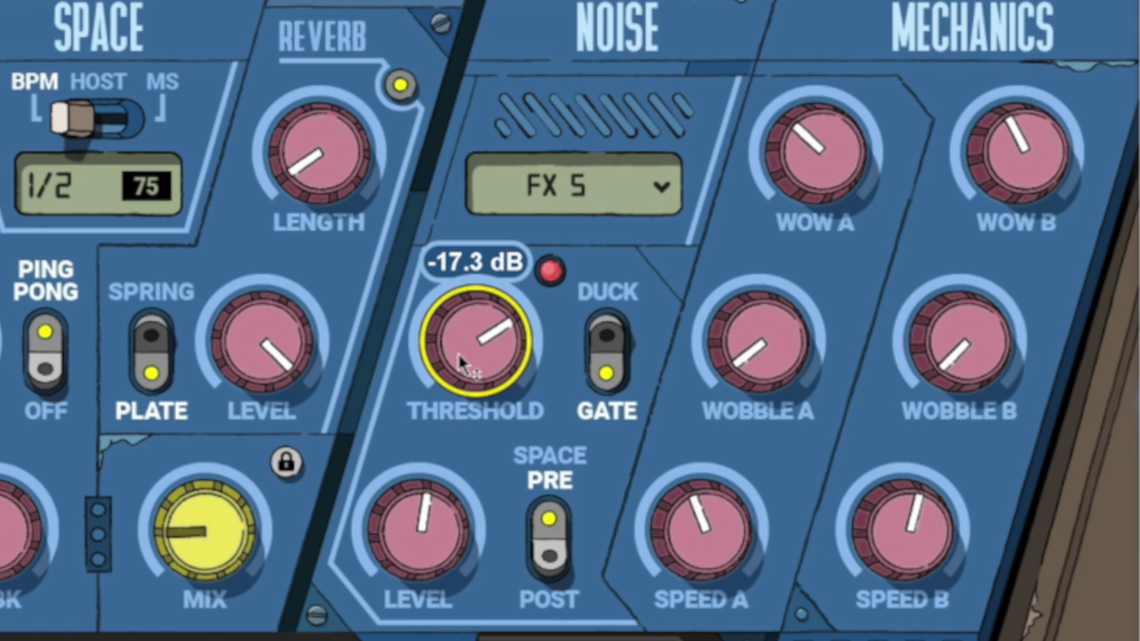
pyautogui.scroll(-3, 487, 330)
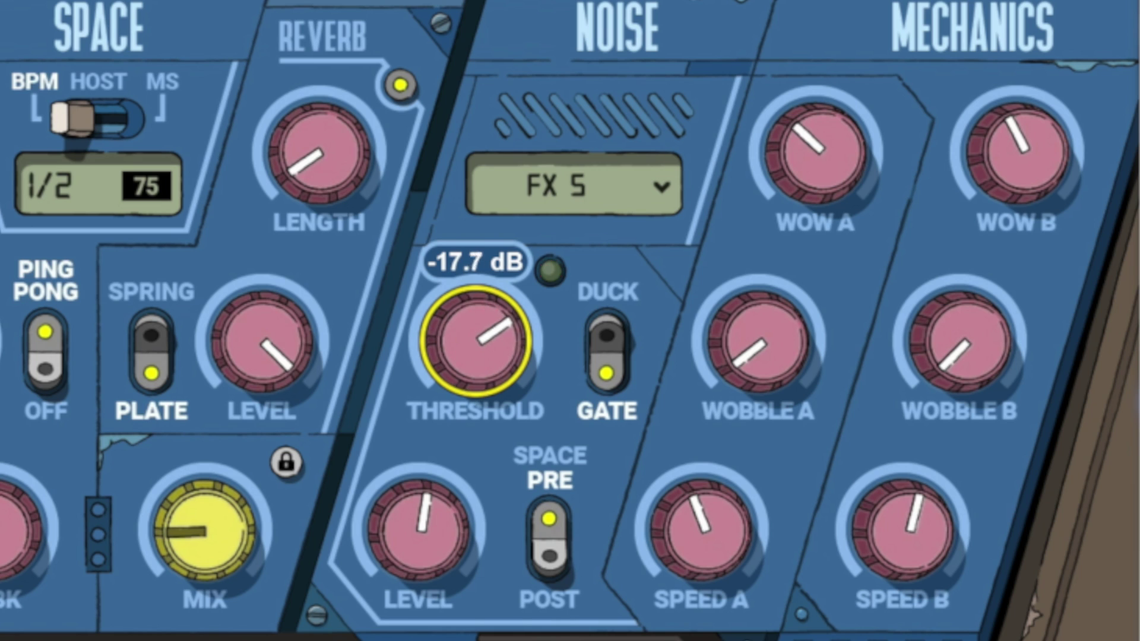
pyautogui.scroll(-1, 487, 327)
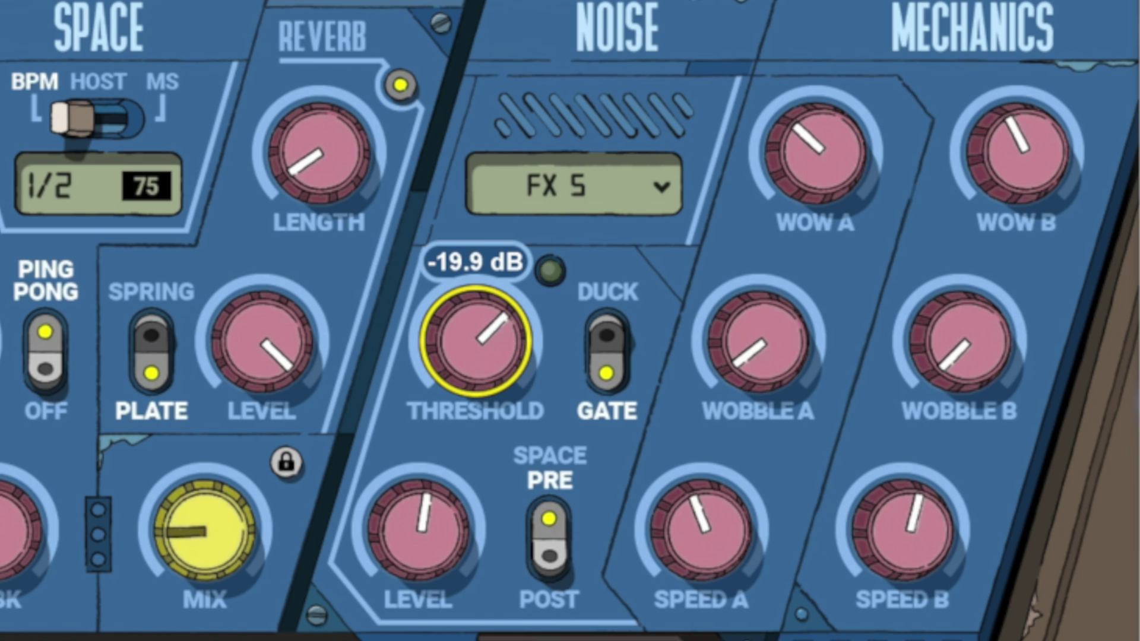
pyautogui.scroll(-1, 490, 323)
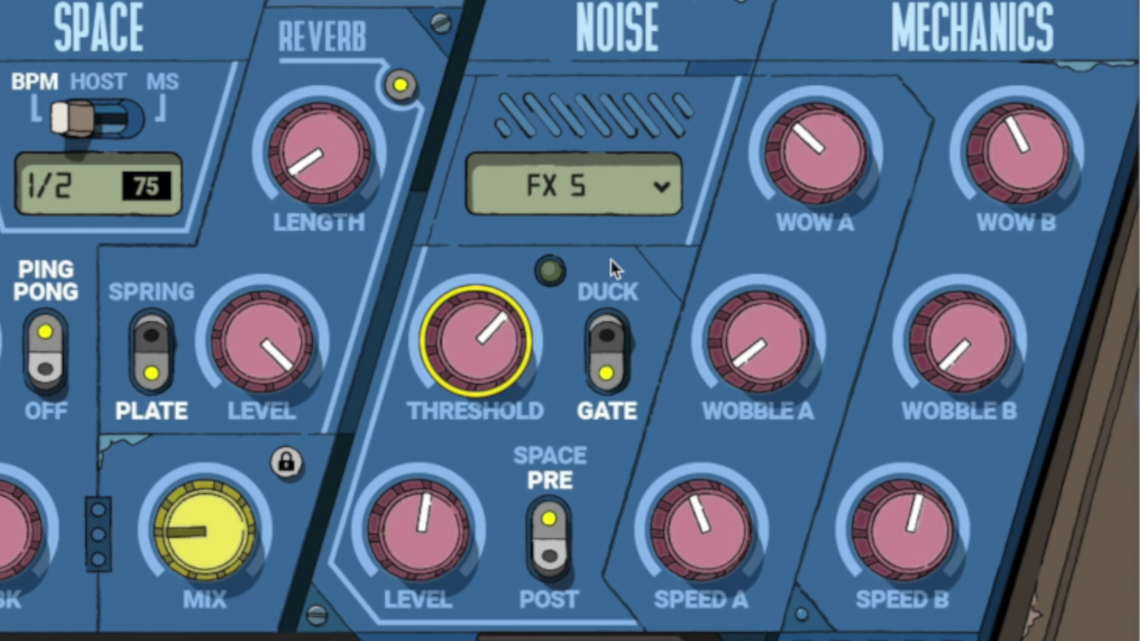
# Change the noise to Vinyl1 and on to Vinyl6, lowering the Threshold to just above its midpoint and the Noise Level to -42.3 dB
pyautogui.click(661, 185)
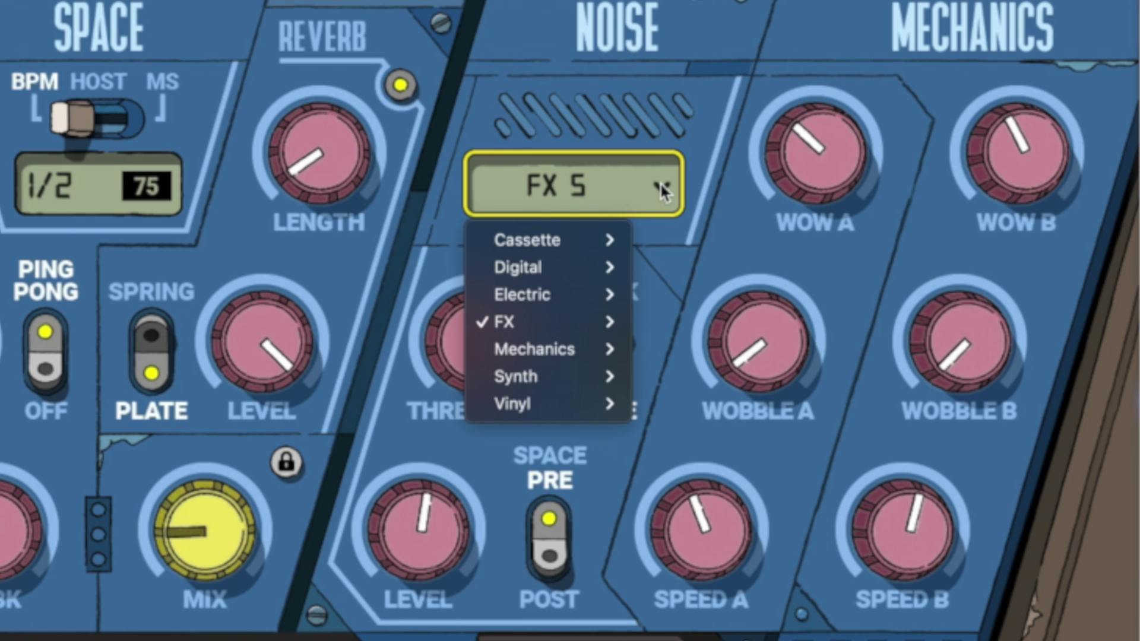
pyautogui.moveTo(556, 293)
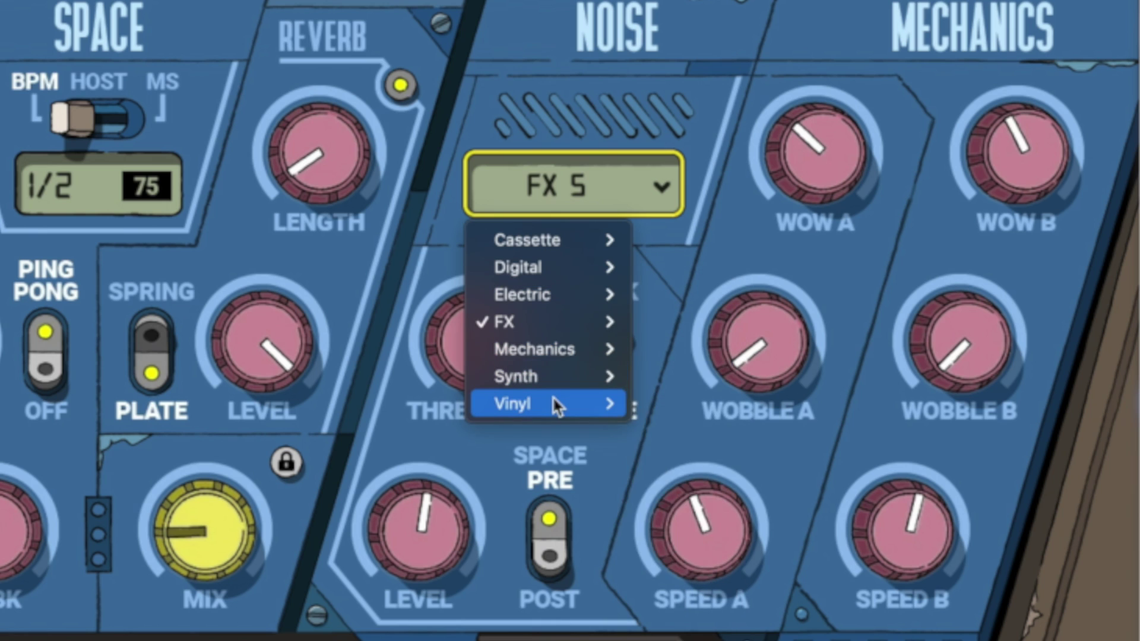
pyautogui.moveTo(553, 406)
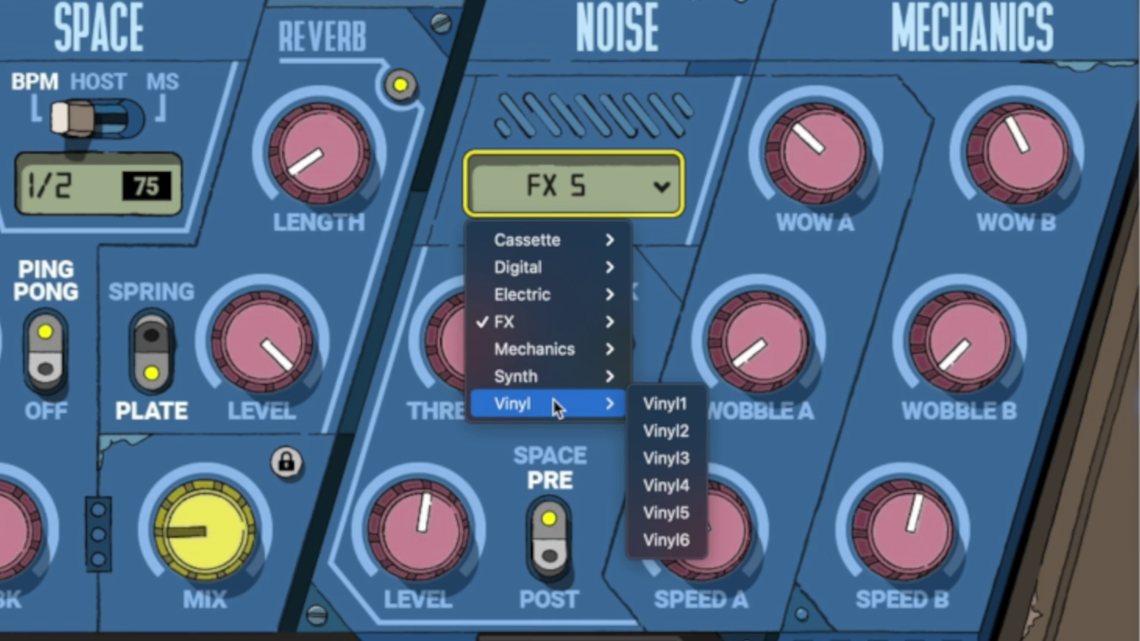
pyautogui.click(660, 405)
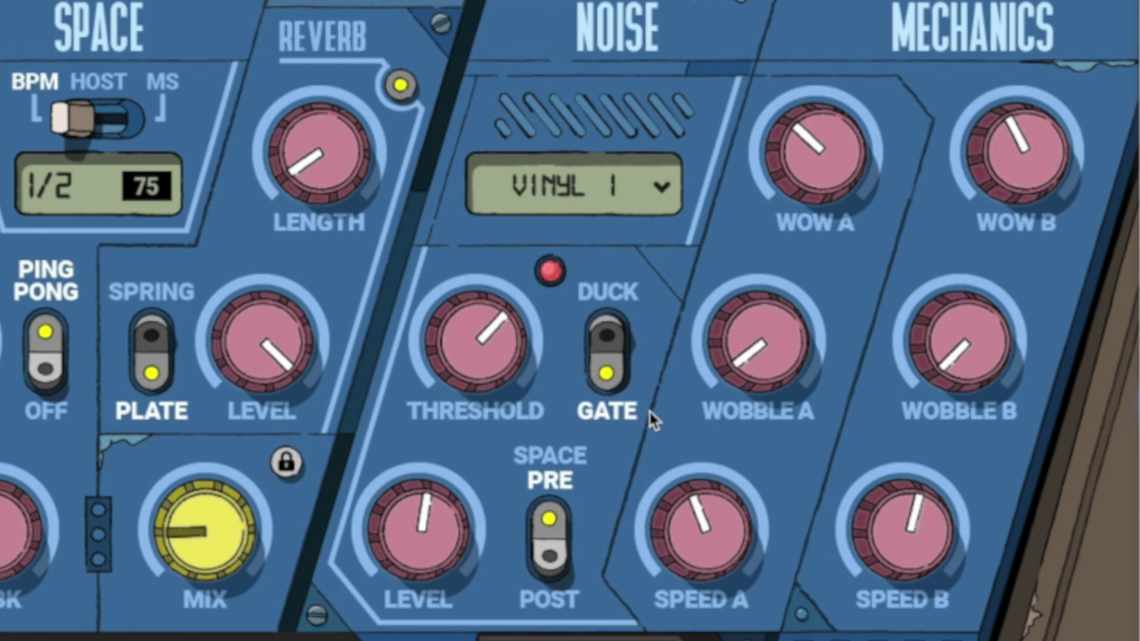
pyautogui.moveTo(448, 516); pyautogui.dragTo(456, 531)
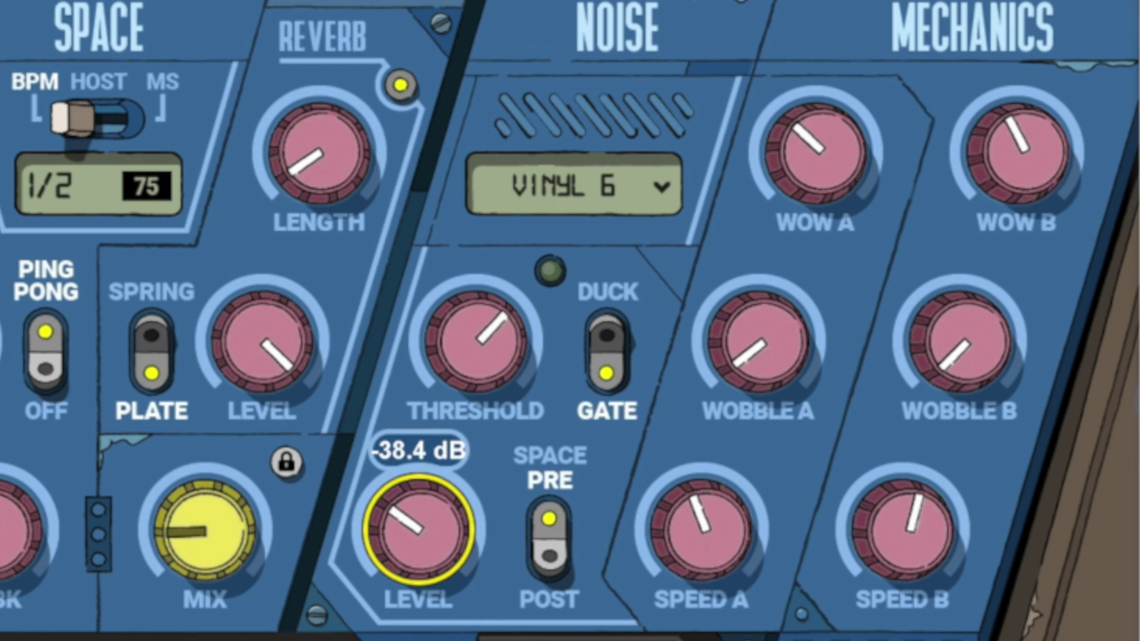
pyautogui.moveTo(488, 320); pyautogui.dragTo(489, 332)
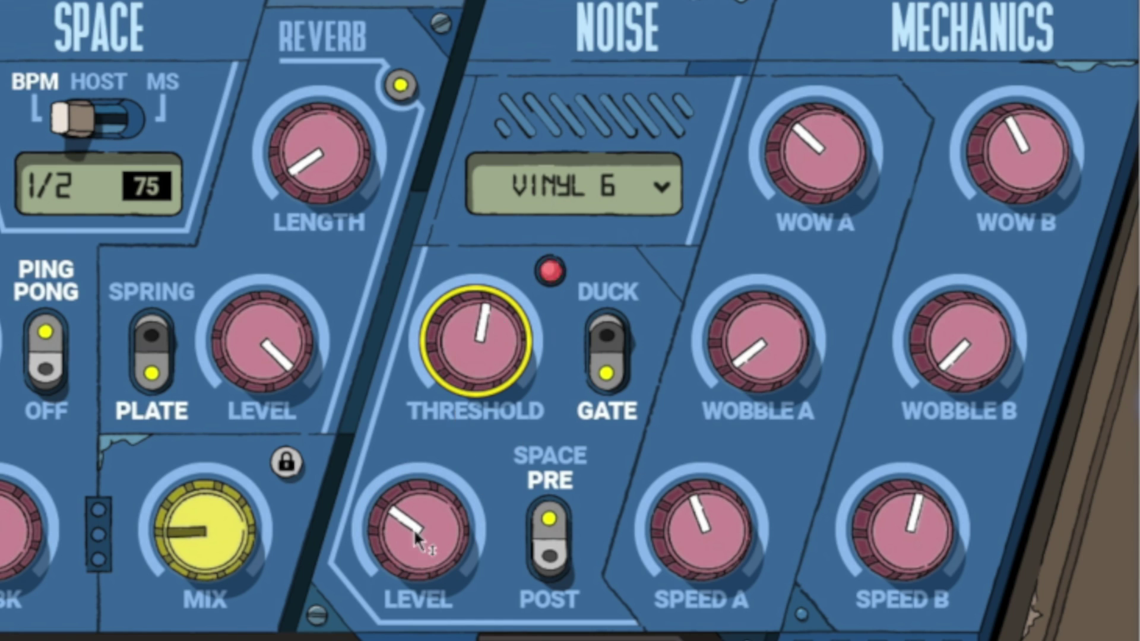
pyautogui.moveTo(413, 529); pyautogui.dragTo(421, 542)
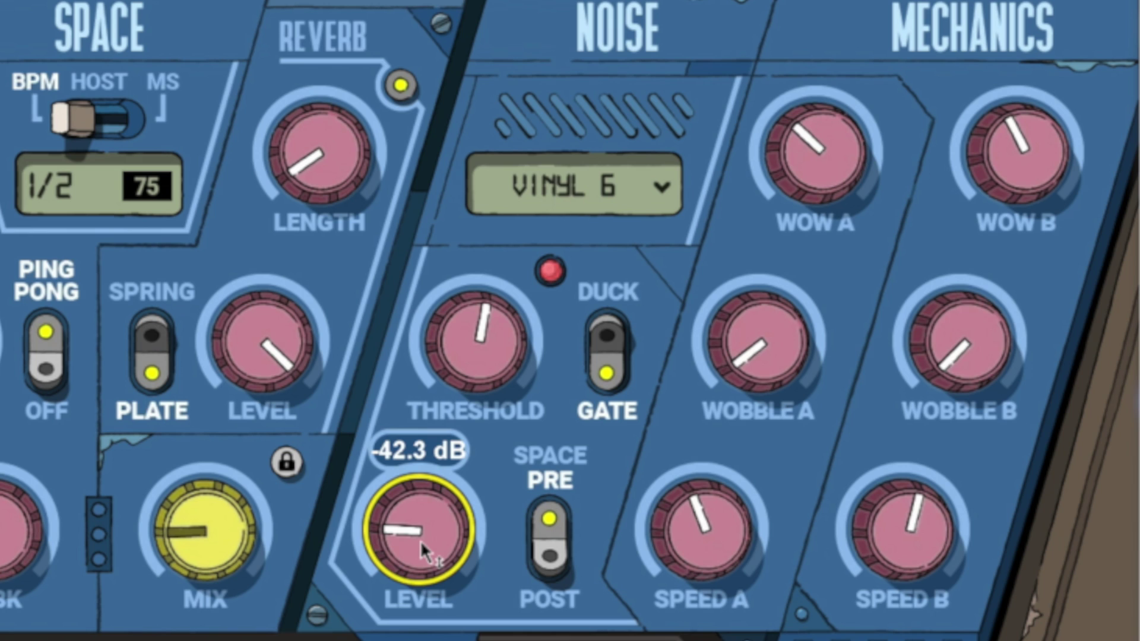
# Route the noise Post Space and lower the Noise Level a little further
pyautogui.click(558, 567)
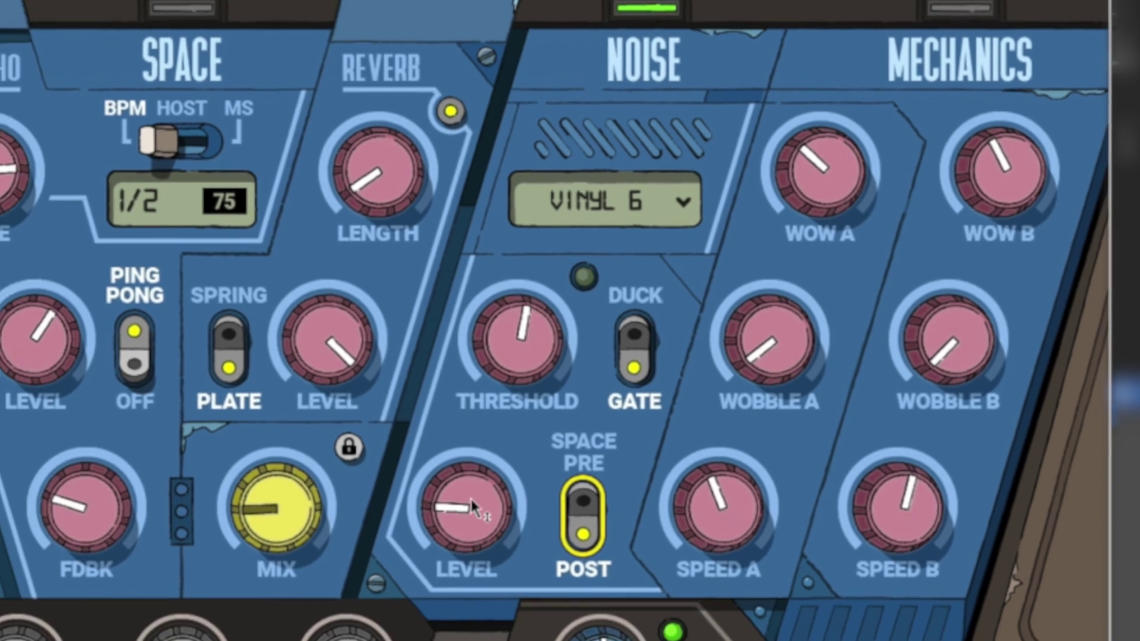
pyautogui.moveTo(418, 530); pyautogui.dragTo(419, 536)
pyautogui.moveTo(688, 405); pyautogui.dragTo(687, 409)
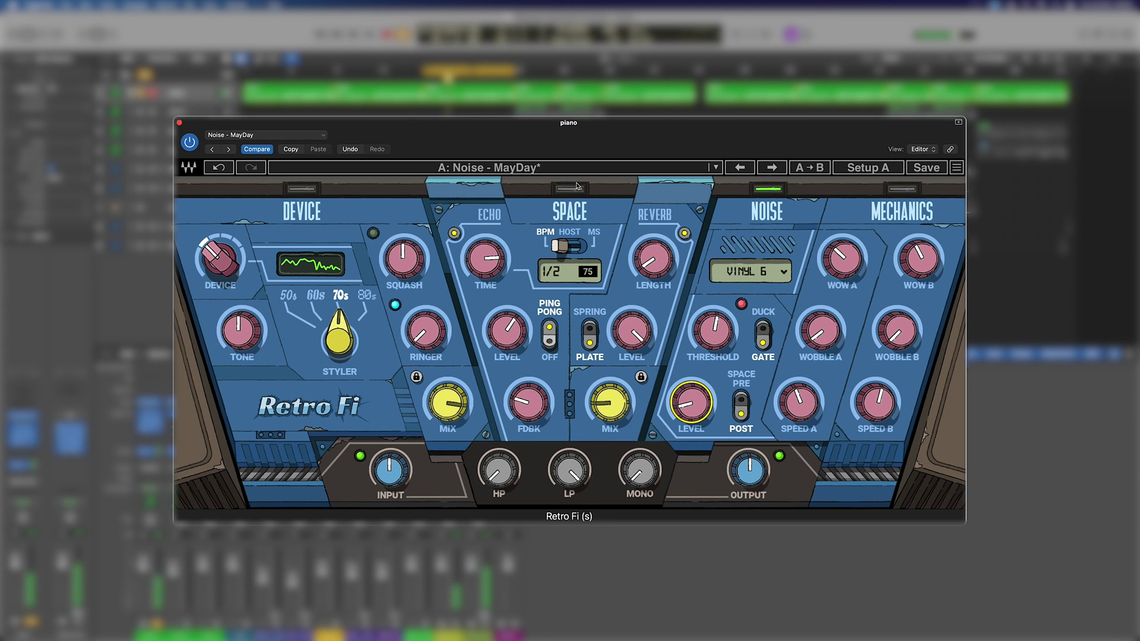
# Switch on the Device, Space and Mechanics sections alongside the Noise section
pyautogui.click(315, 188)
pyautogui.click(577, 190)
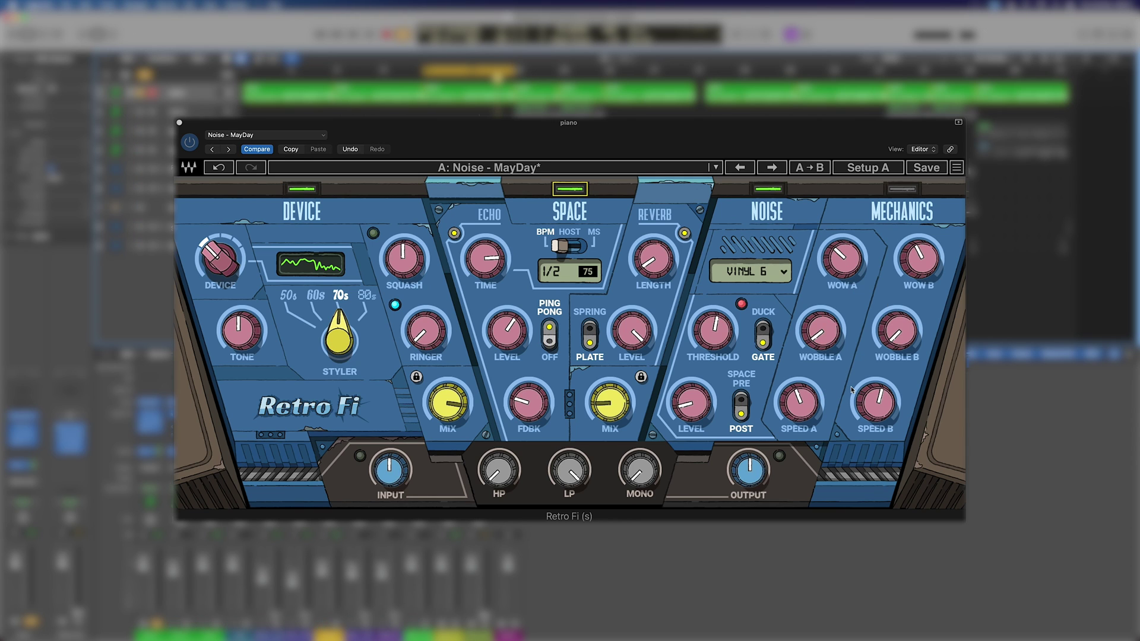
pyautogui.click(901, 189)
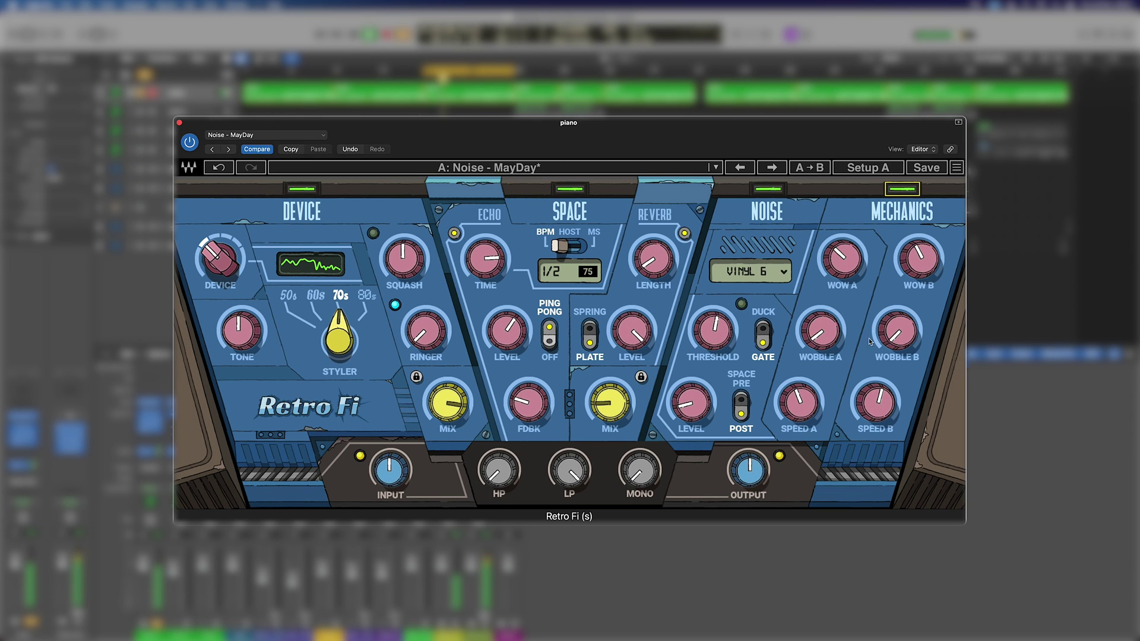
# Lower Wow A to 0.08 and Wow B to 0.45 in the Mechanics section
pyautogui.moveTo(841, 254); pyautogui.dragTo(842, 284)
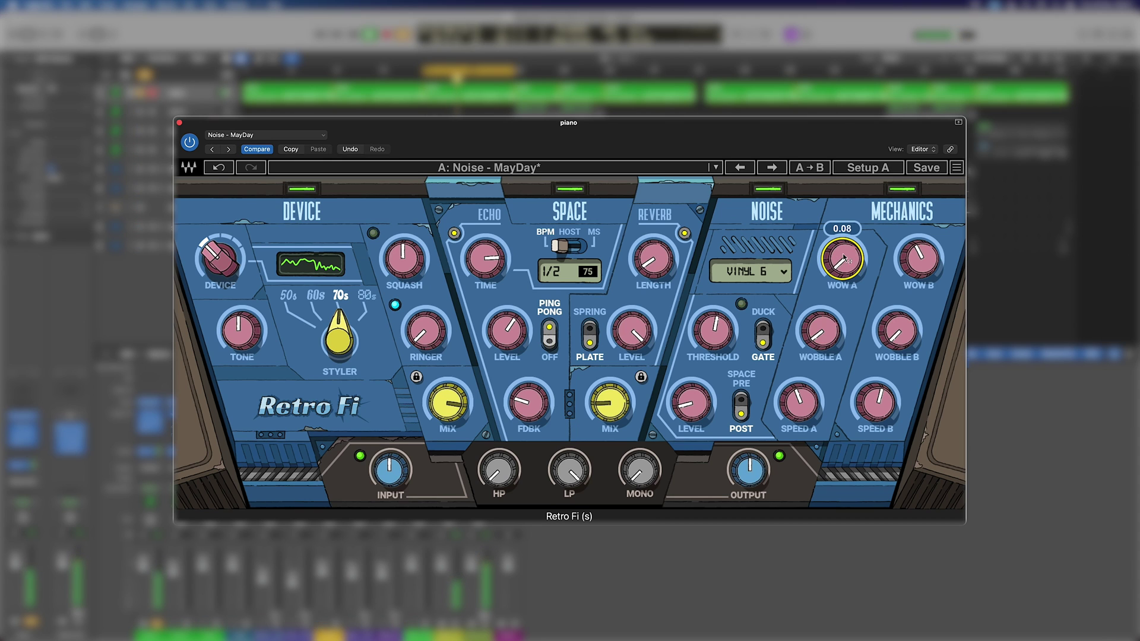
pyautogui.moveTo(914, 254)
pyautogui.moveTo(914, 254); pyautogui.dragTo(914, 273)
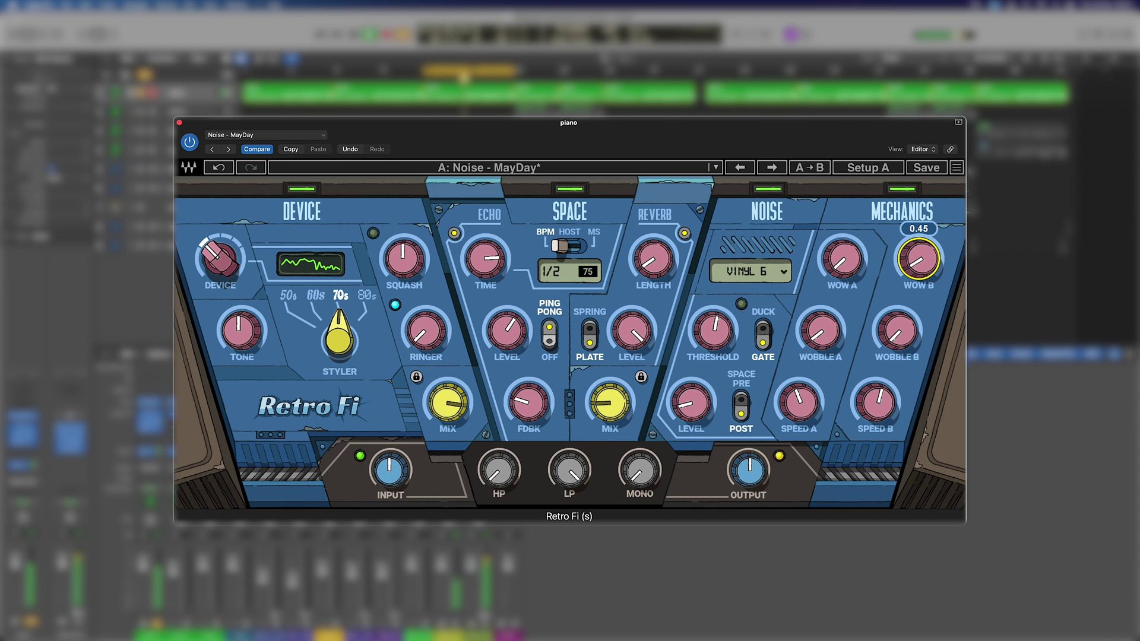
# Lower Speed A and Speed B with slight Wobble adjustments, and switch the Mechanics section off
pyautogui.moveTo(885, 410); pyautogui.dragTo(830, 380)
pyautogui.moveTo(896, 331)
pyautogui.mouseDown()
pyautogui.moveTo(896, 291)
pyautogui.moveTo(901, 333)
pyautogui.moveTo(900, 321)
pyautogui.mouseUp()
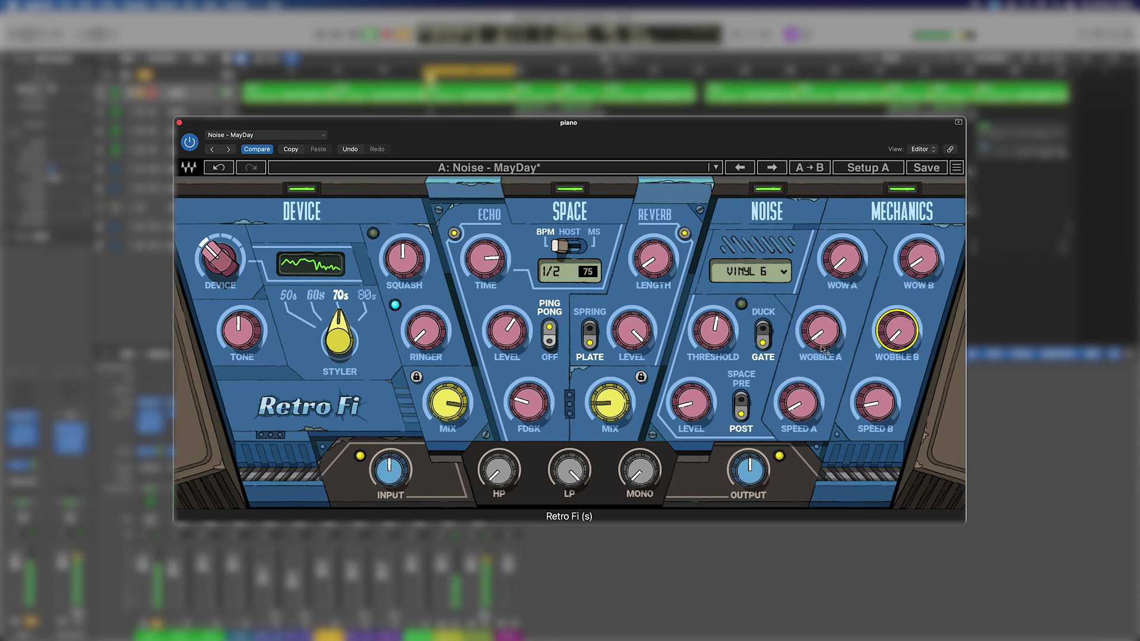
pyautogui.moveTo(821, 348); pyautogui.dragTo(821, 350)
pyautogui.click(907, 191)
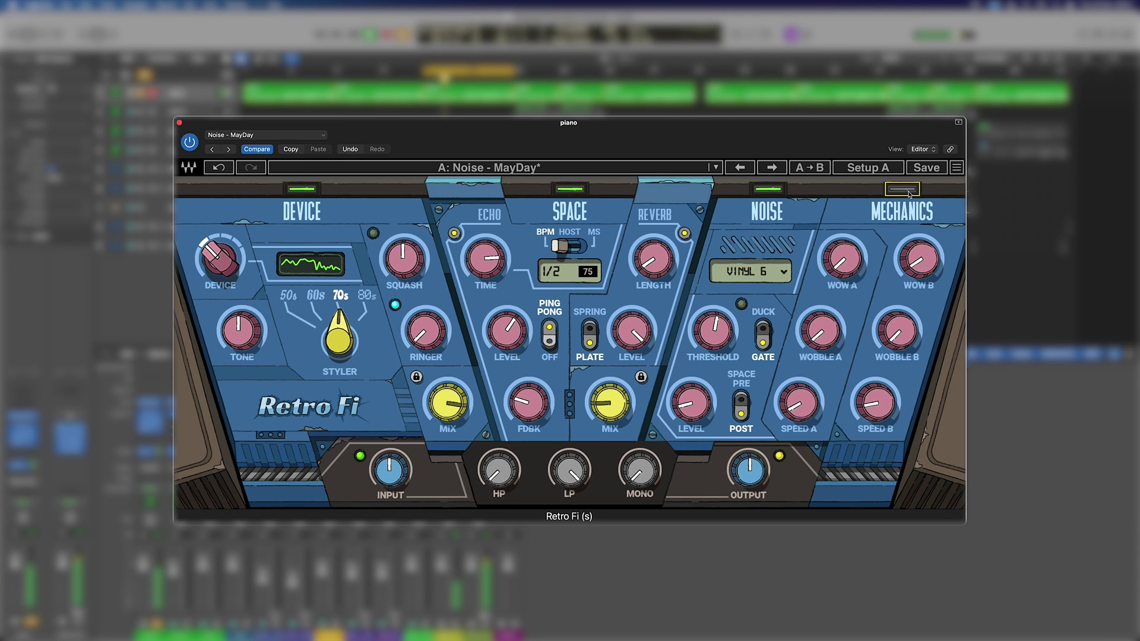